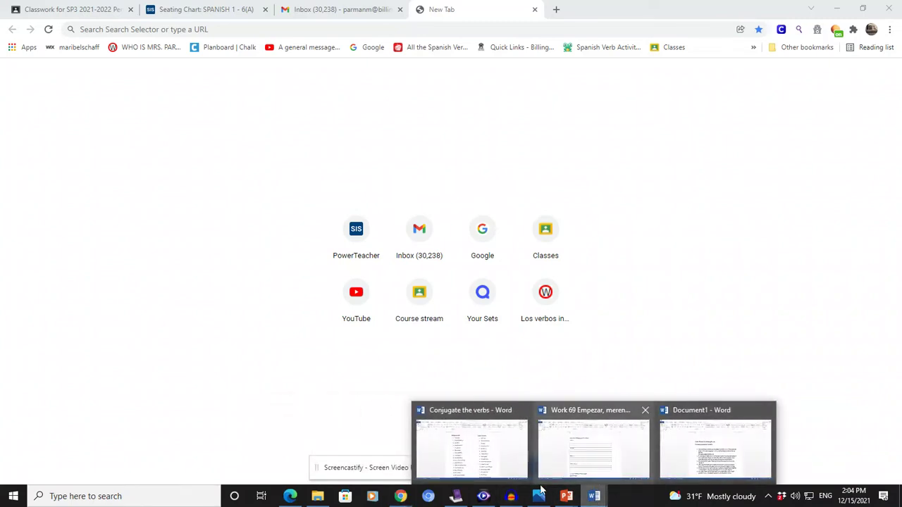
# Bring the stem-change verb slide deck window to the front
pyautogui.click(627, 451)
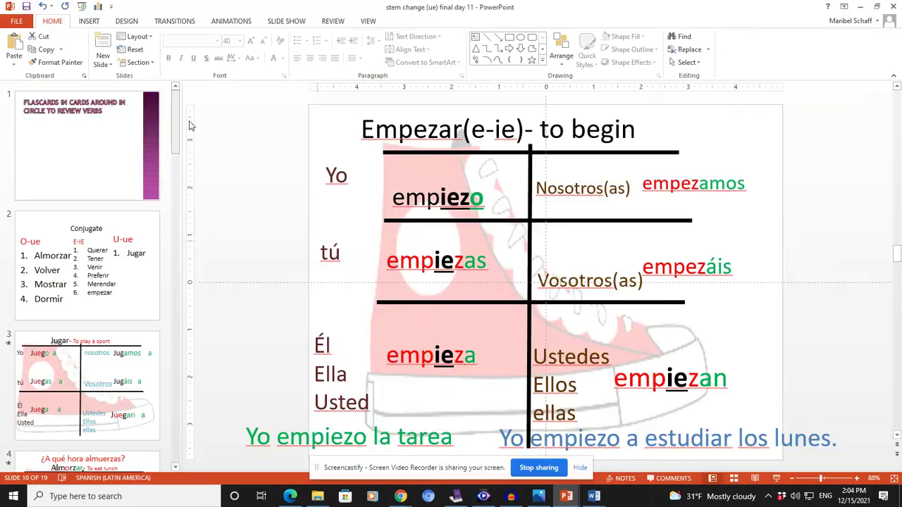
pyautogui.scroll(-3, 120, 226)
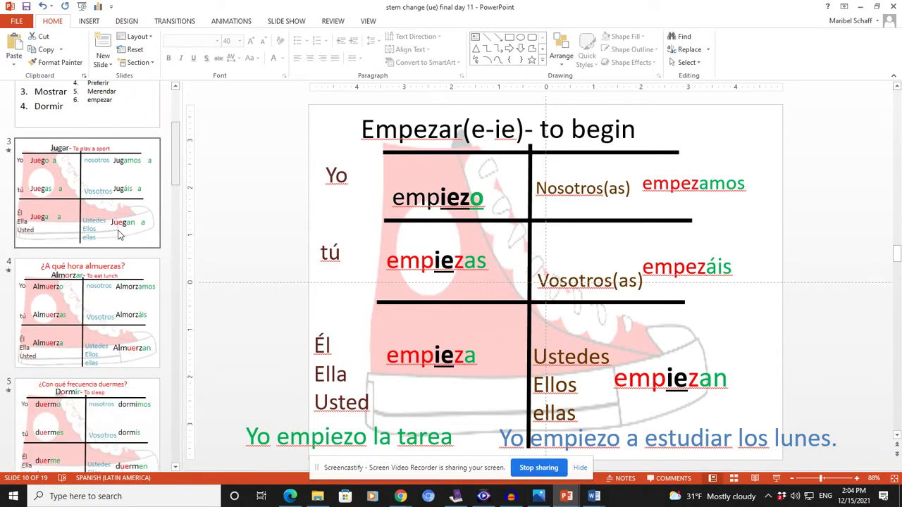
pyautogui.scroll(2, 120, 234)
pyautogui.scroll(-3, 119, 240)
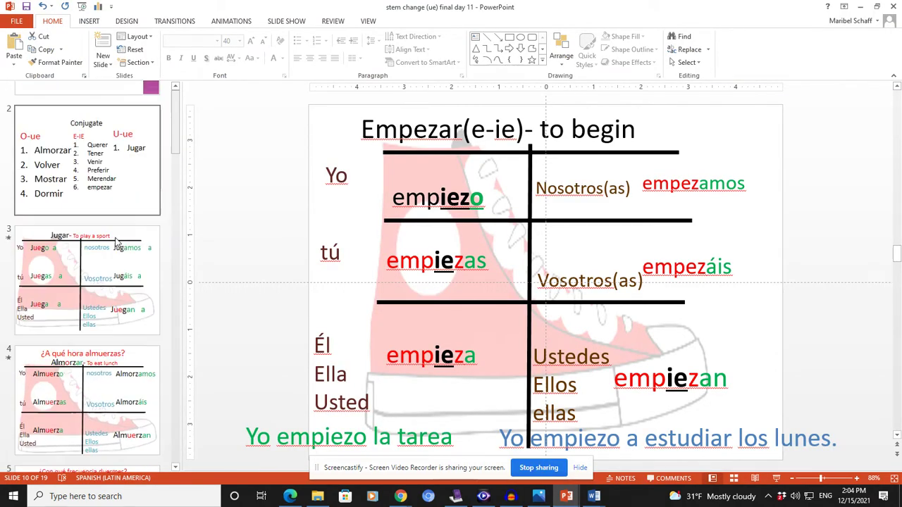
pyautogui.scroll(4, 106, 164)
# On the Conjugate verb list slide, highlight Almorzar, Volver, Mostrar, Dormir and the O-ue heading
pyautogui.click(108, 233)
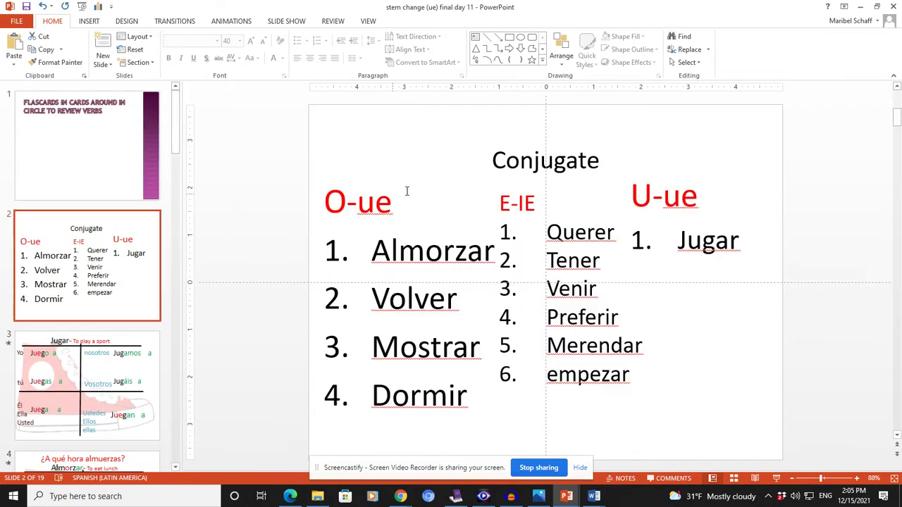
pyautogui.scroll(-1, 447, 238)
pyautogui.scroll(1, 445, 238)
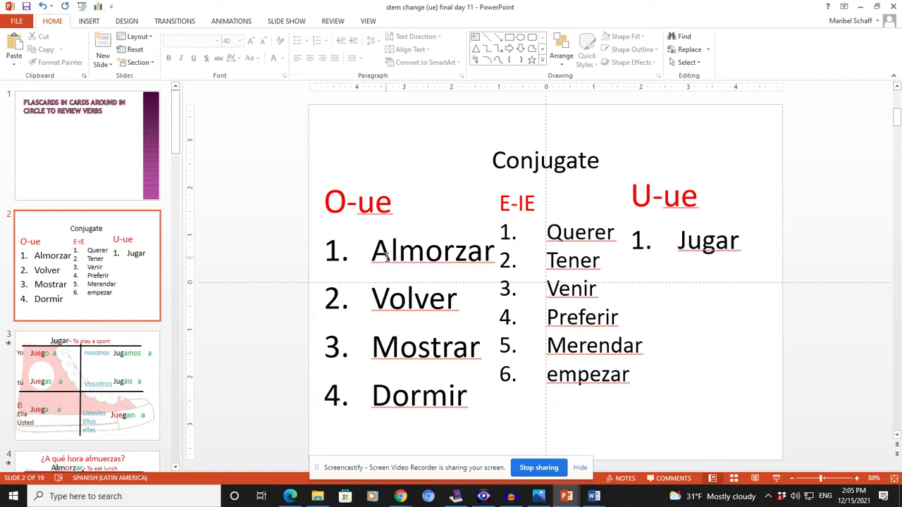
pyautogui.moveTo(375, 255); pyautogui.dragTo(489, 258)
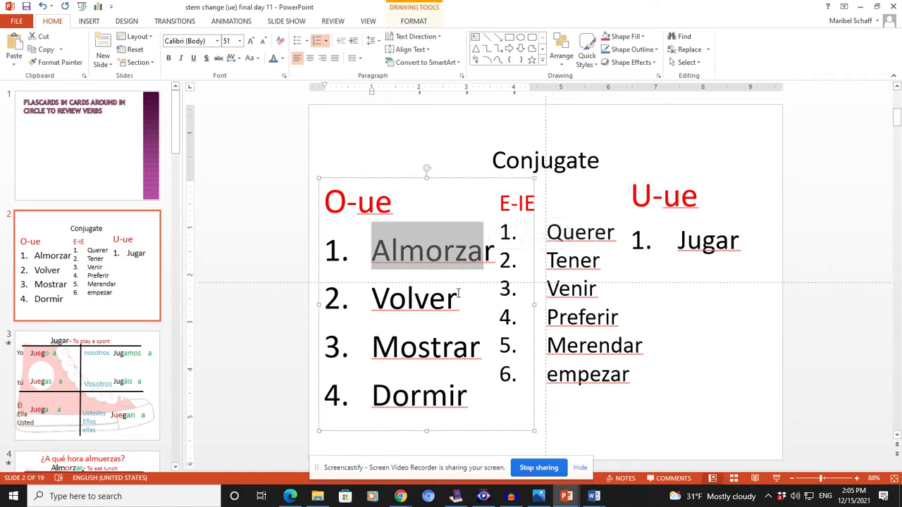
pyautogui.moveTo(365, 301); pyautogui.dragTo(465, 302)
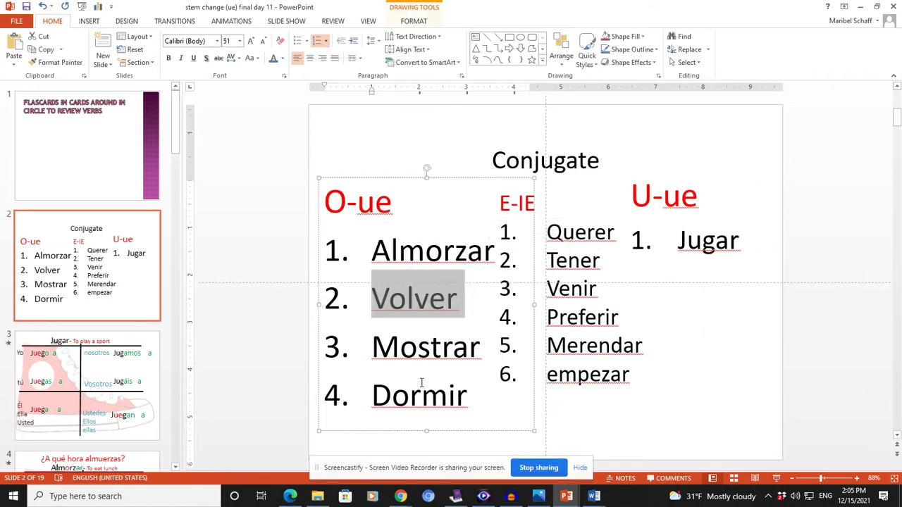
pyautogui.moveTo(367, 350); pyautogui.dragTo(488, 348)
pyautogui.moveTo(360, 398); pyautogui.dragTo(486, 396)
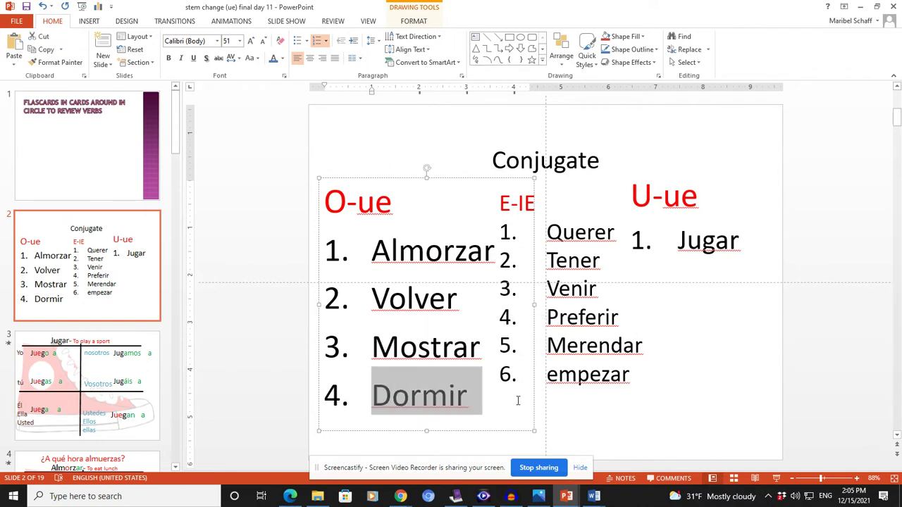
pyautogui.moveTo(398, 203); pyautogui.dragTo(323, 201)
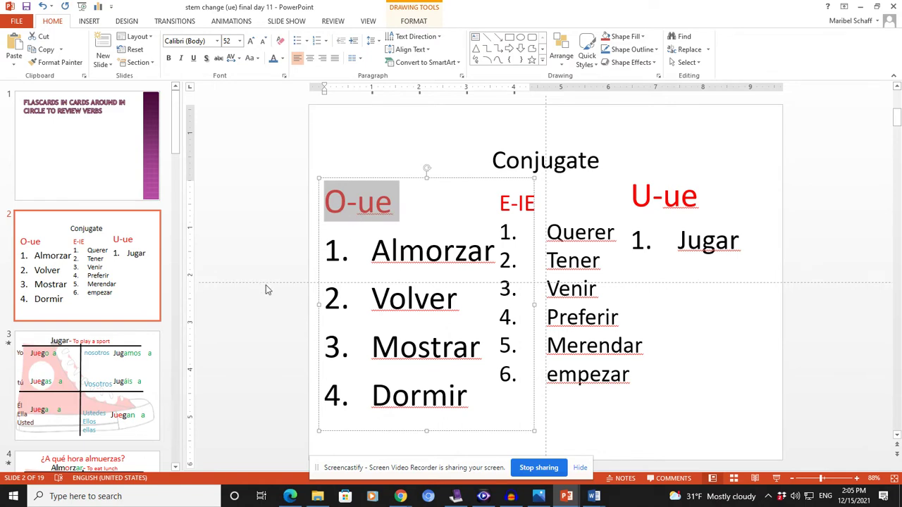
pyautogui.scroll(-3, 118, 380)
# View the Almorzar chart, then switch to the Dormir conjugation chart on slide 5
pyautogui.click(116, 308)
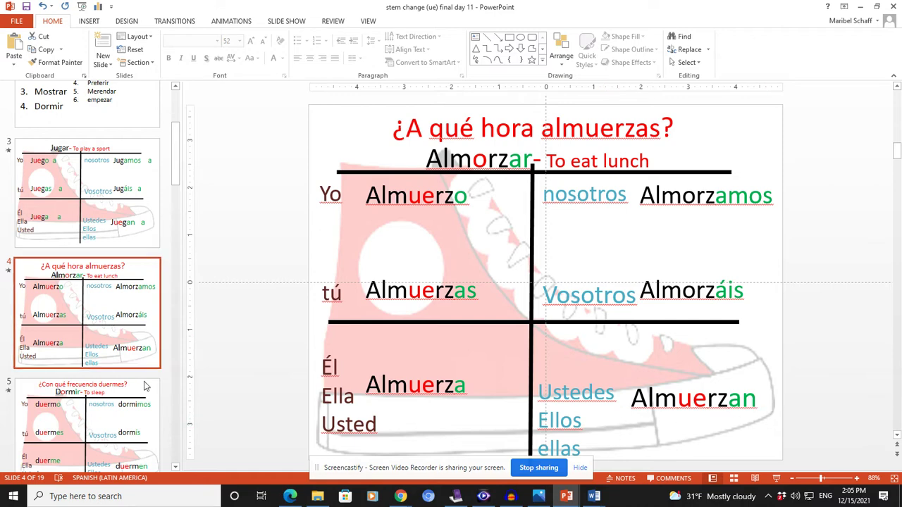
pyautogui.click(125, 411)
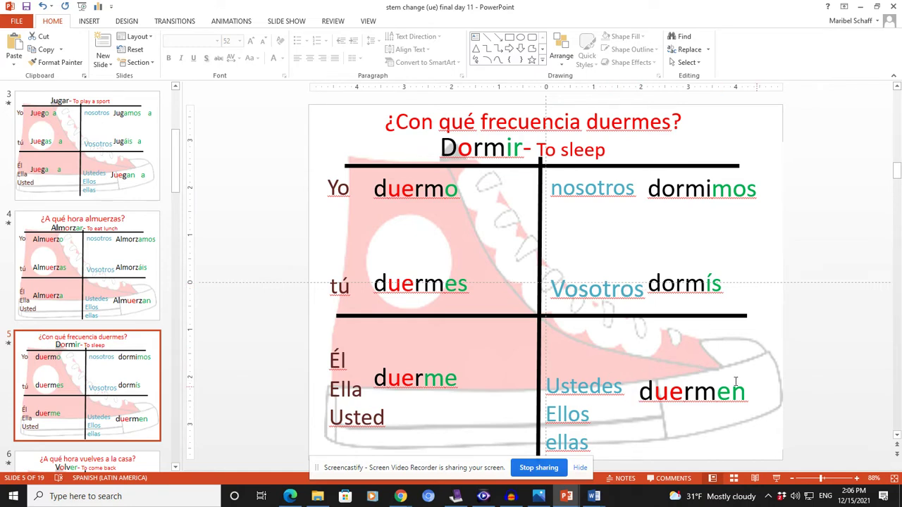
pyautogui.scroll(-3, 118, 377)
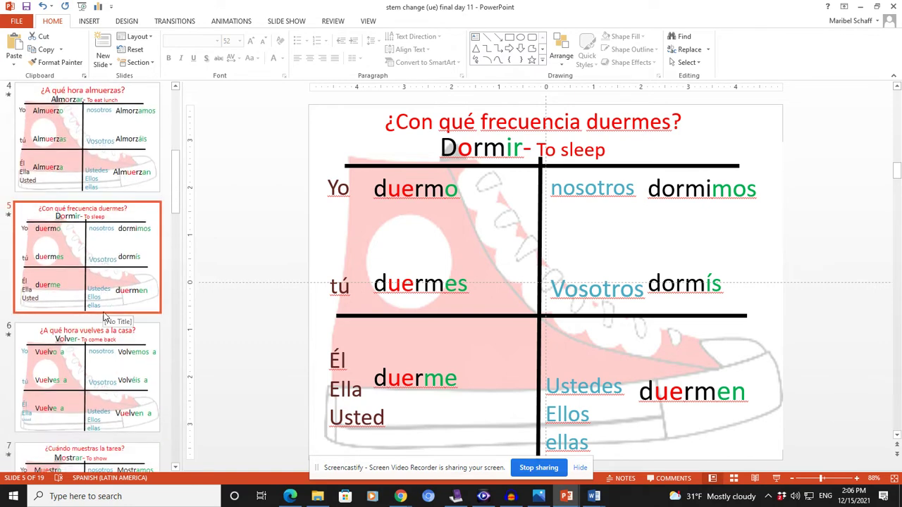
# Review the Volver chart, selecting the 'a' after Vuelvo, then go to the Mostrar chart
pyautogui.click(110, 381)
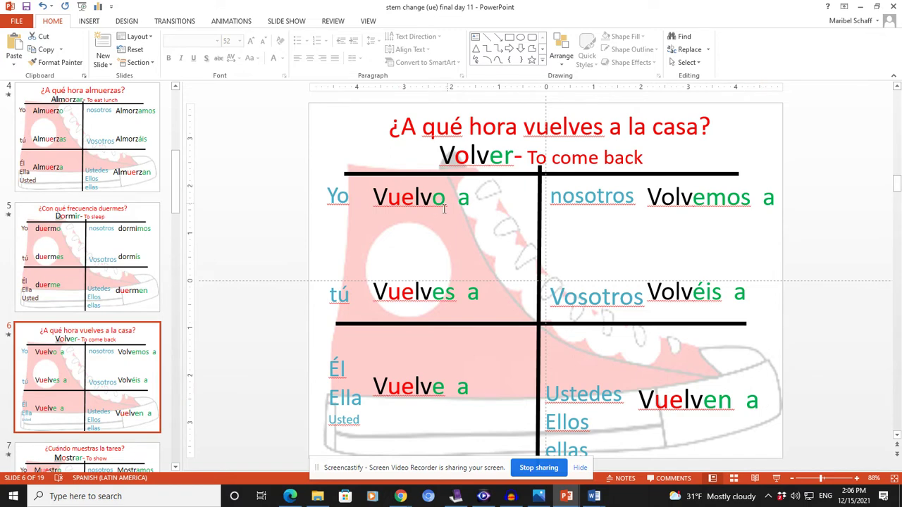
pyautogui.doubleClick(470, 201)
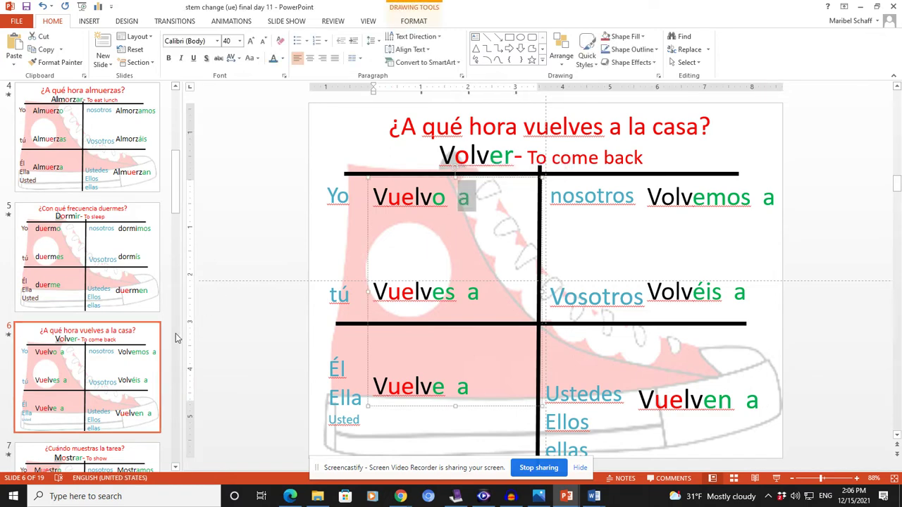
pyautogui.scroll(-3, 123, 362)
pyautogui.click(118, 253)
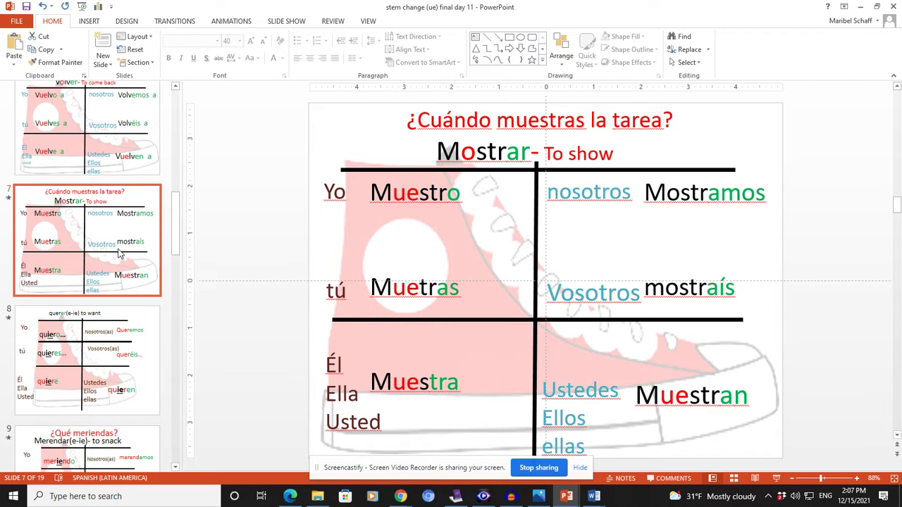
# Add the missing s to turn Muetras into Muestras and give that s a new font colour
pyautogui.click(418, 288)
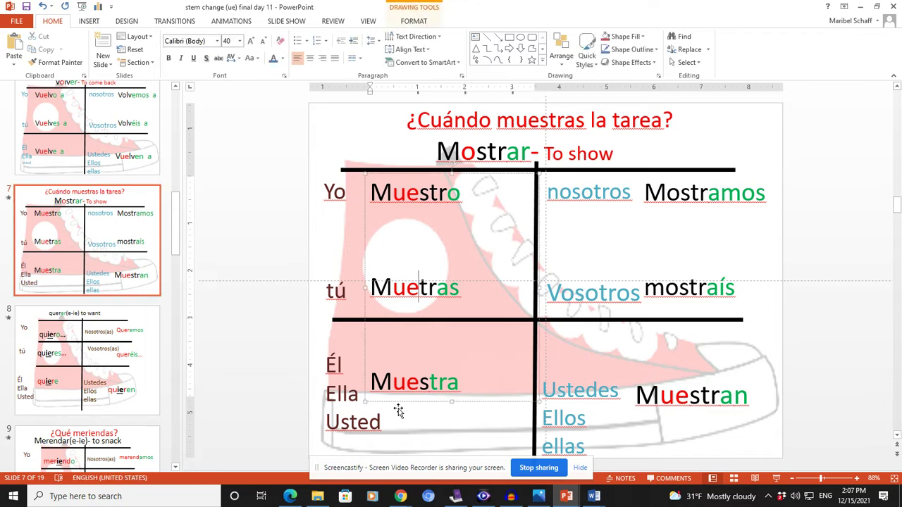
pyautogui.write('s')
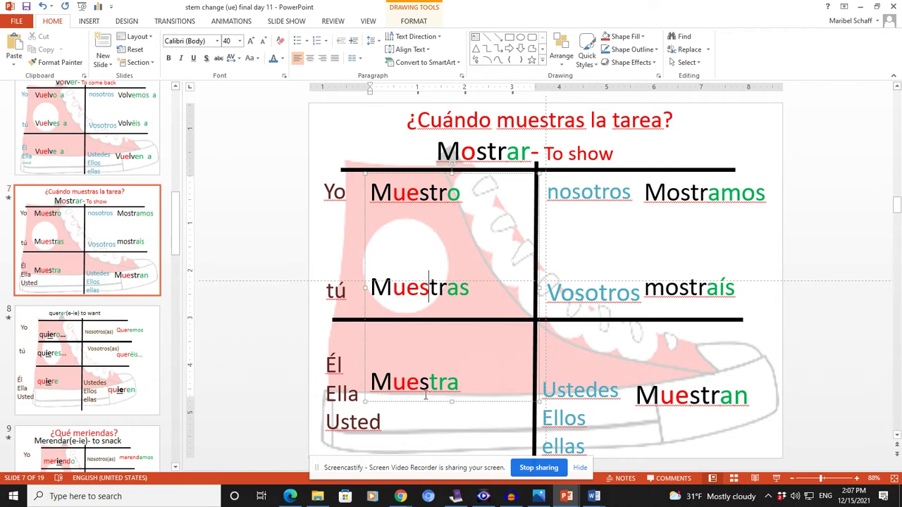
pyautogui.moveTo(429, 286); pyautogui.dragTo(420, 285)
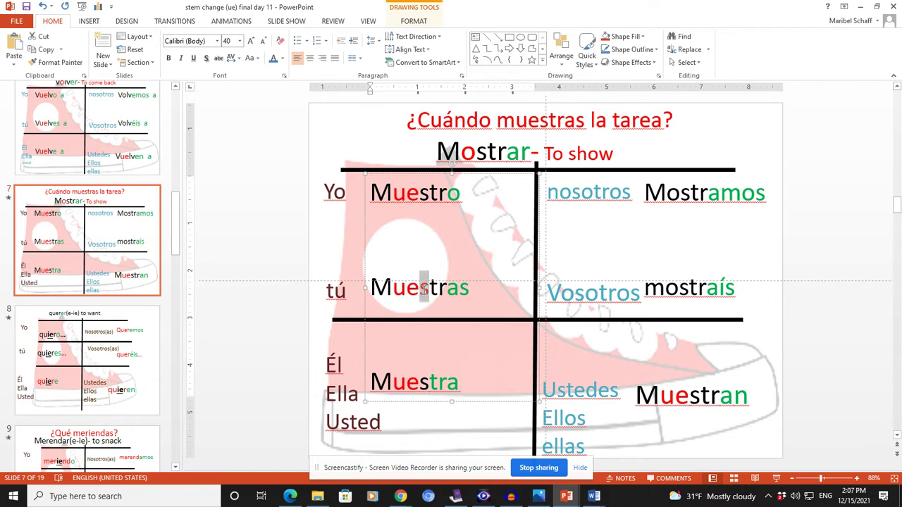
pyautogui.click(280, 59)
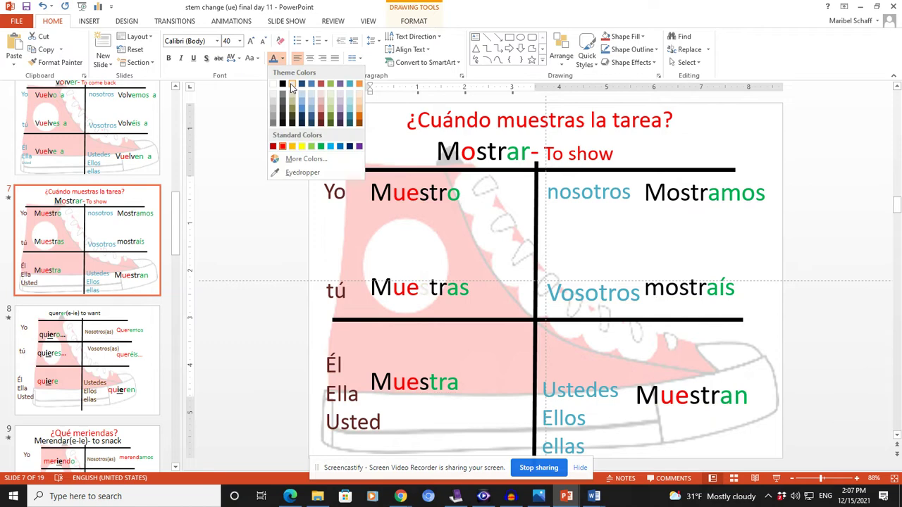
pyautogui.click(334, 119)
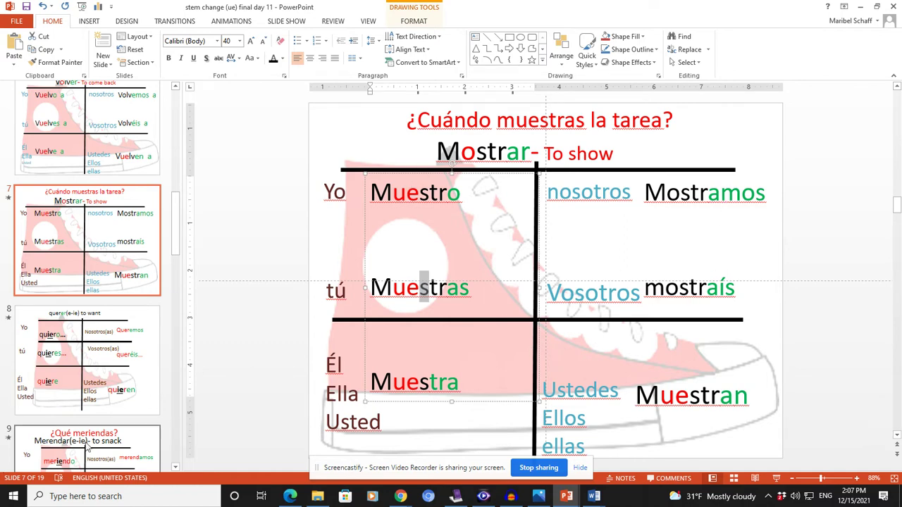
pyautogui.scroll(-3, 90, 444)
# On the Merendar slide, colour the Merendar(e-ie)- title text dark blue
pyautogui.click(97, 342)
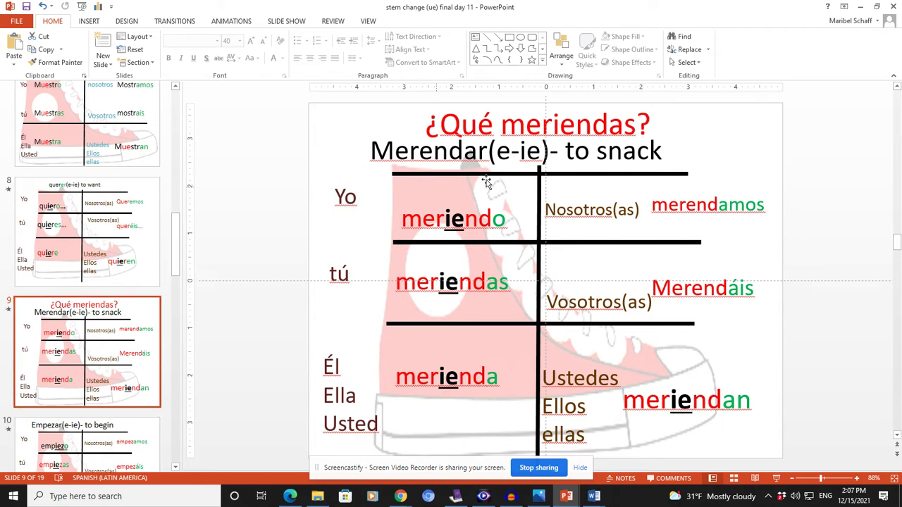
pyautogui.doubleClick(553, 151)
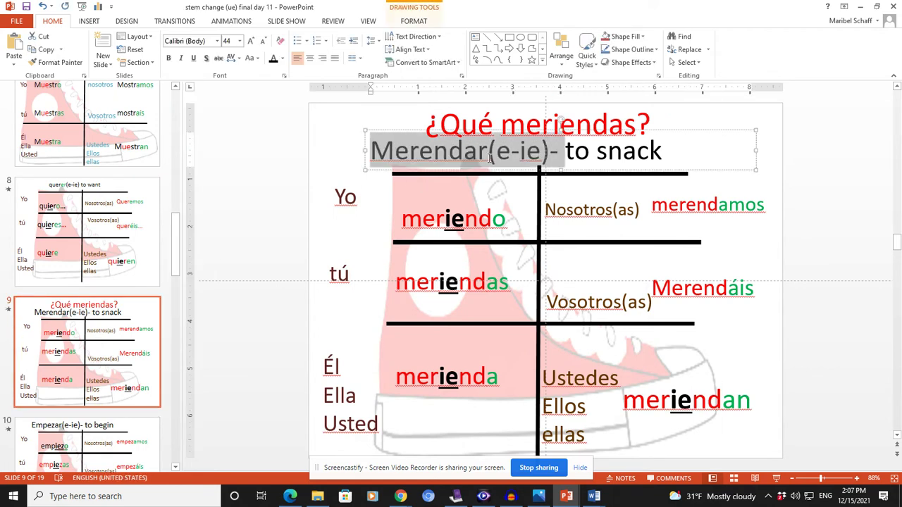
pyautogui.click(282, 60)
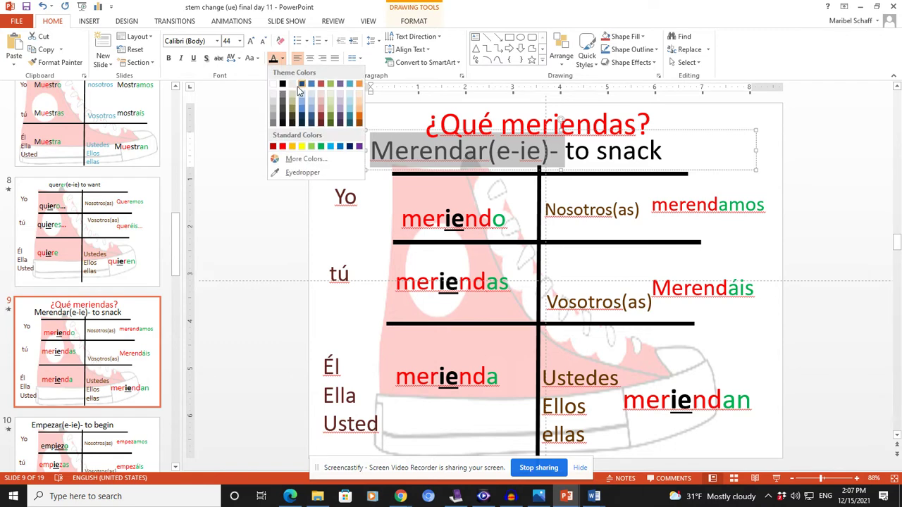
pyautogui.click(302, 83)
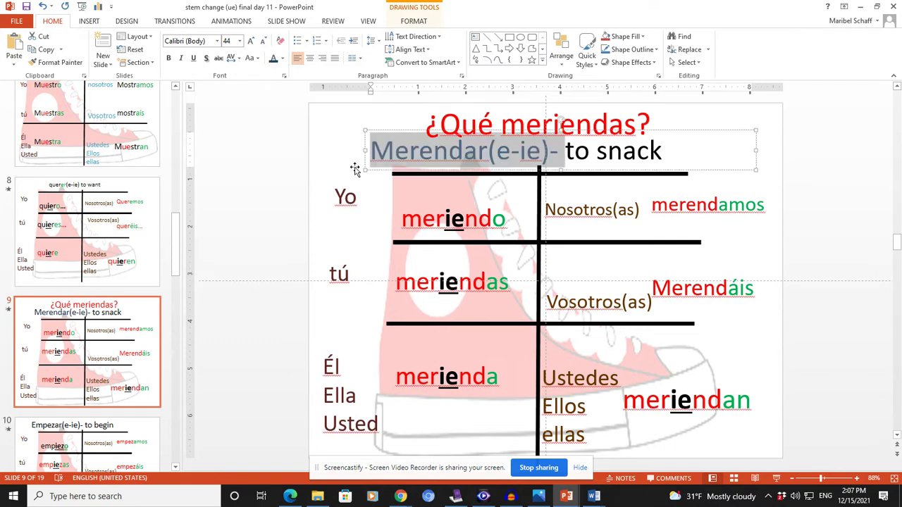
pyautogui.click(274, 156)
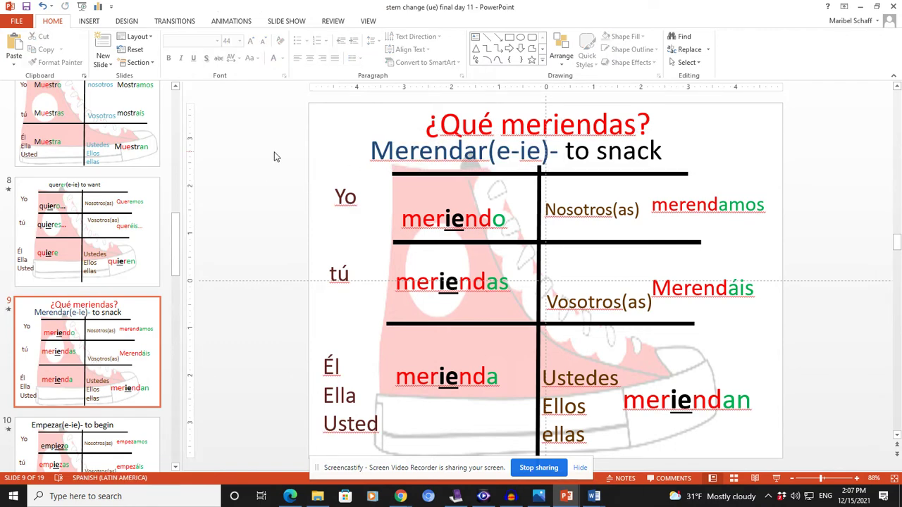
# Colour the stem-change e in the Merendar title red
pyautogui.click(432, 154)
pyautogui.moveTo(432, 153); pyautogui.dragTo(421, 154)
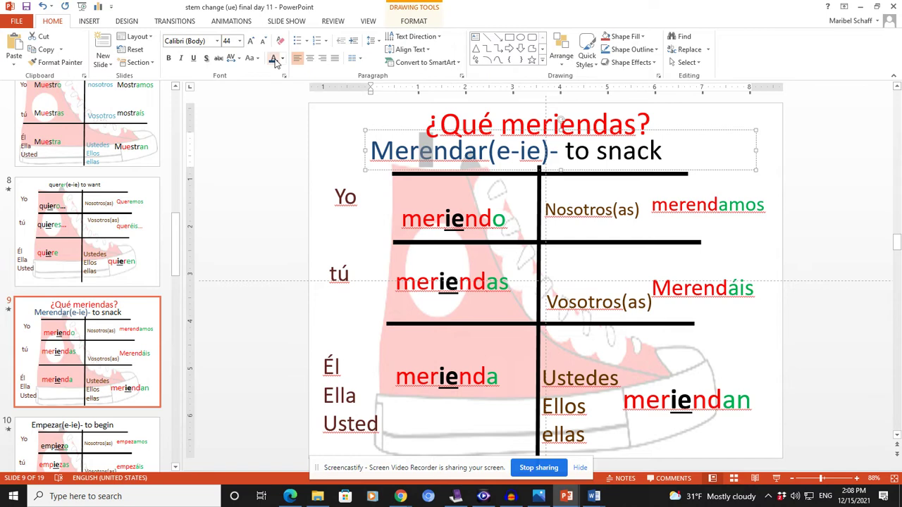
pyautogui.click(280, 62)
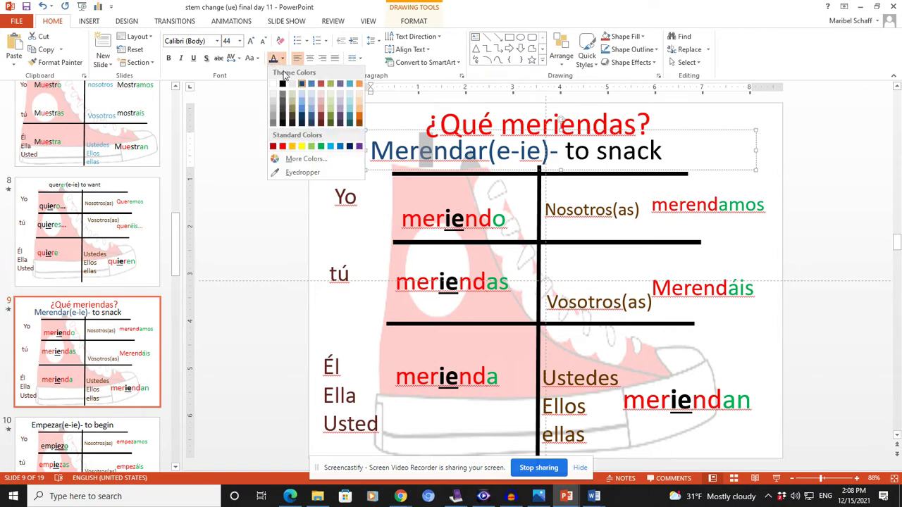
pyautogui.click(289, 150)
pyautogui.click(430, 251)
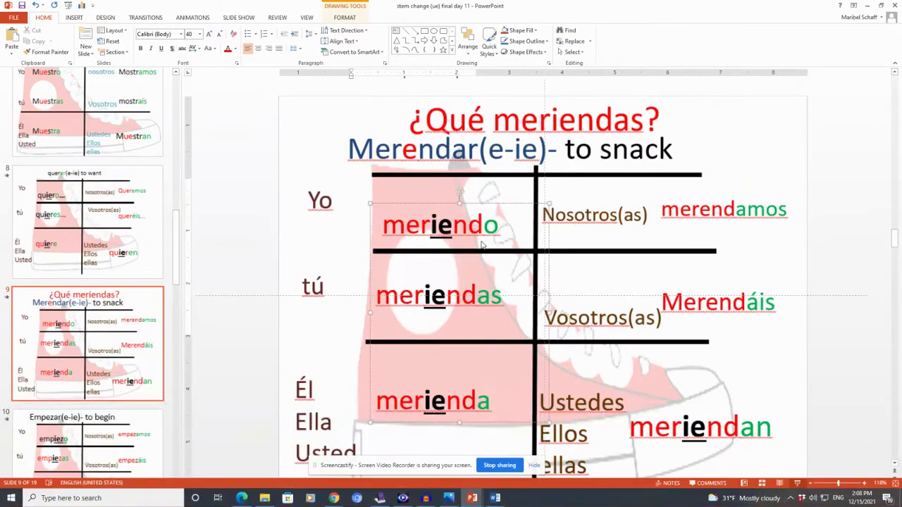
# Present the Merendar slide, revealing meriendo through meriendan, then advance to the Empezar slide
pyautogui.hotkey('shift', 'F5')
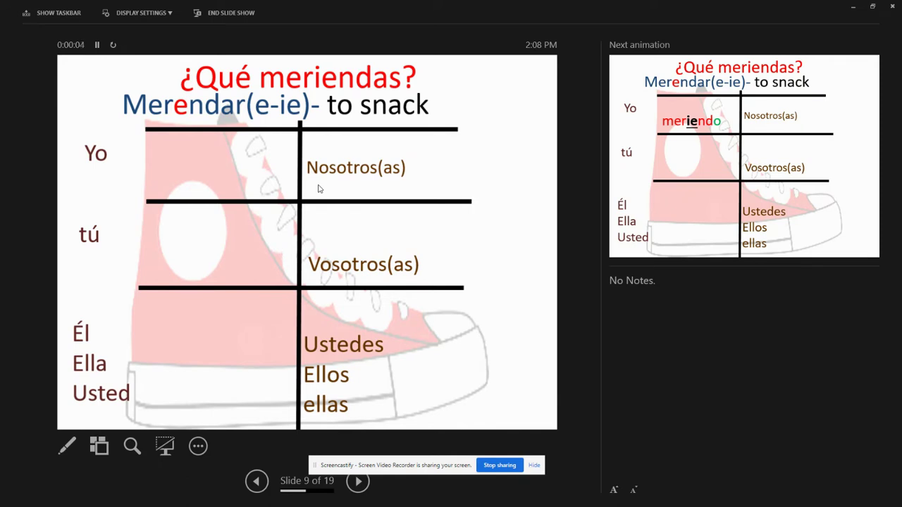
pyautogui.click(319, 189)
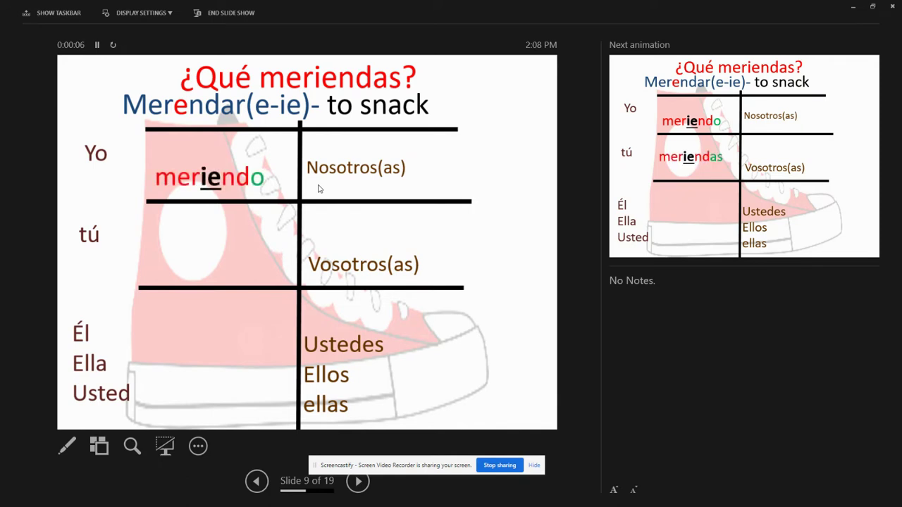
pyautogui.click(318, 189)
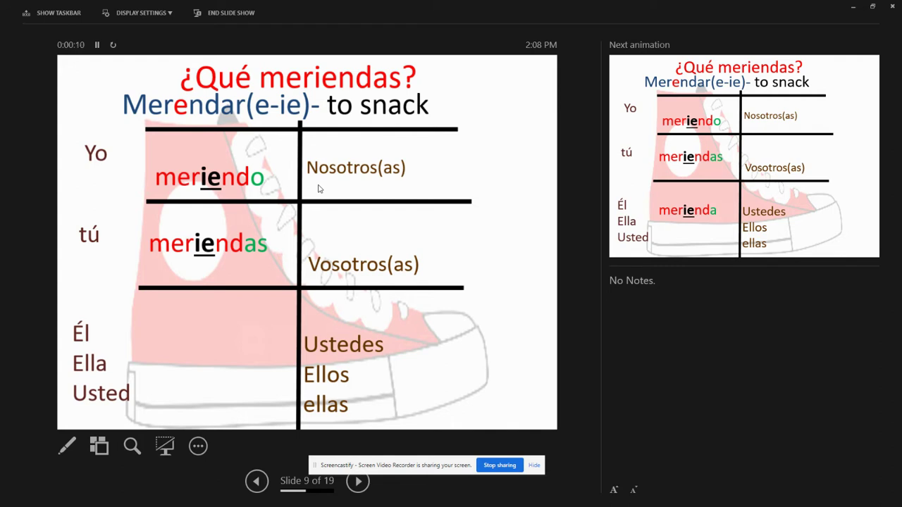
pyautogui.click(319, 189)
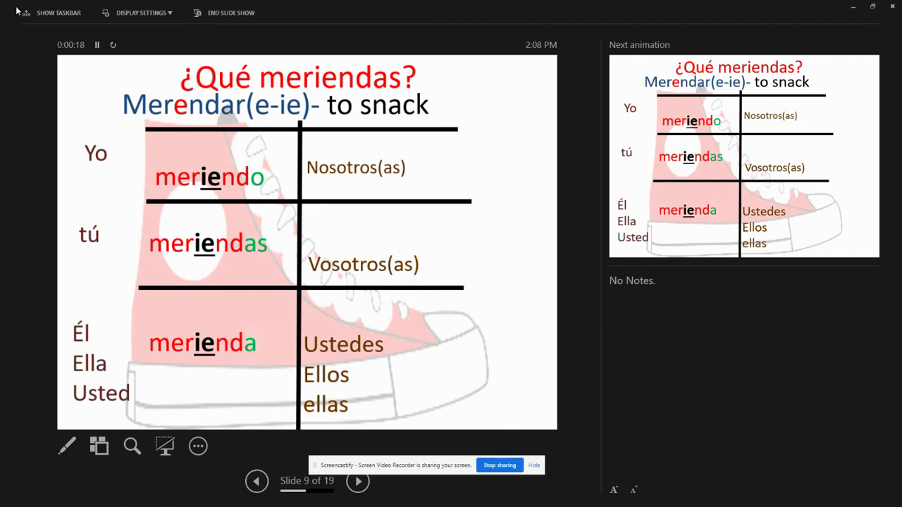
pyautogui.click(182, 123)
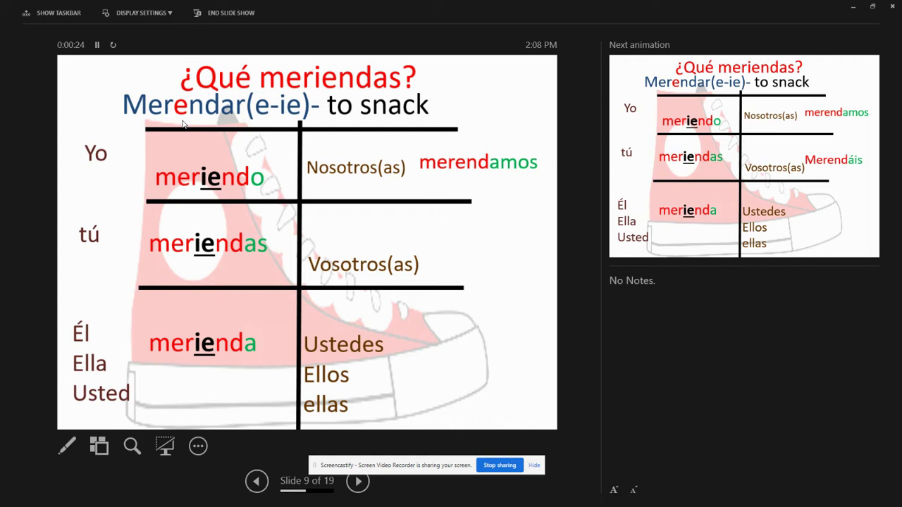
pyautogui.click(181, 123)
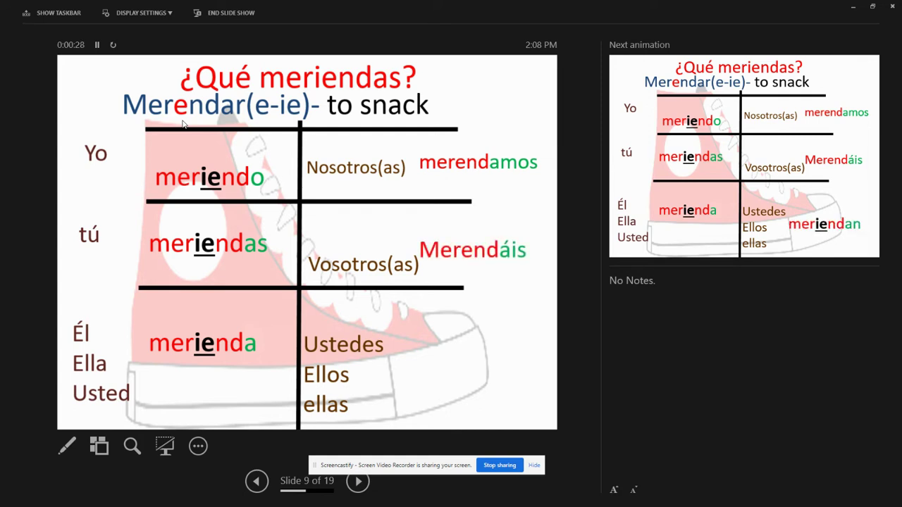
pyautogui.click(182, 123)
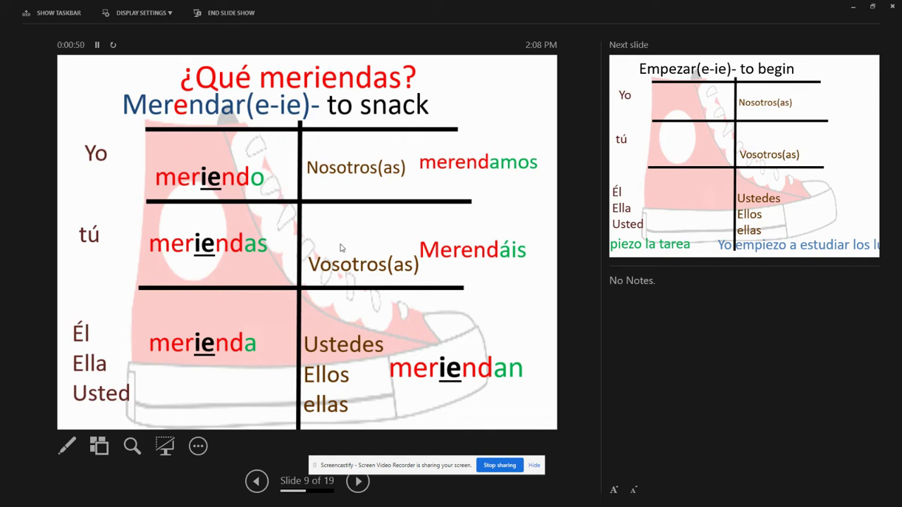
pyautogui.click(507, 381)
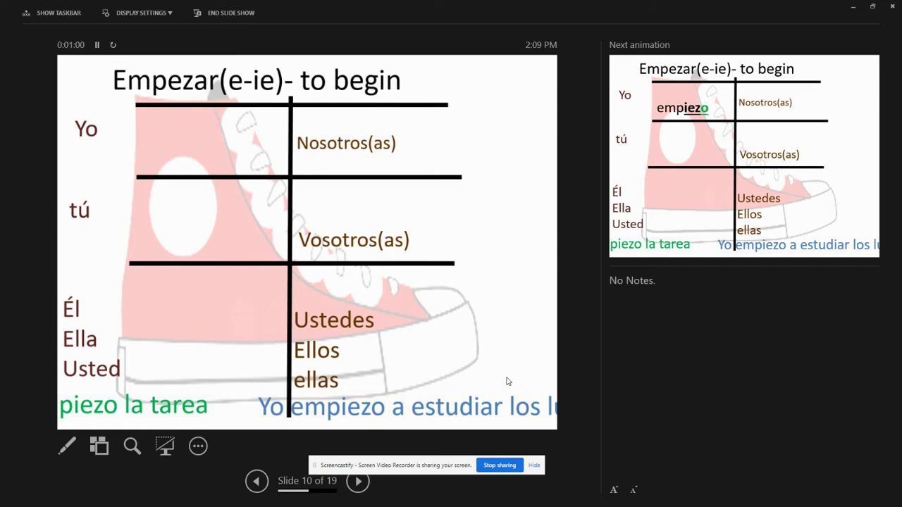
# Append '/to start' to the Empezar slide title and resume the slide show from there
pyautogui.press('Escape')
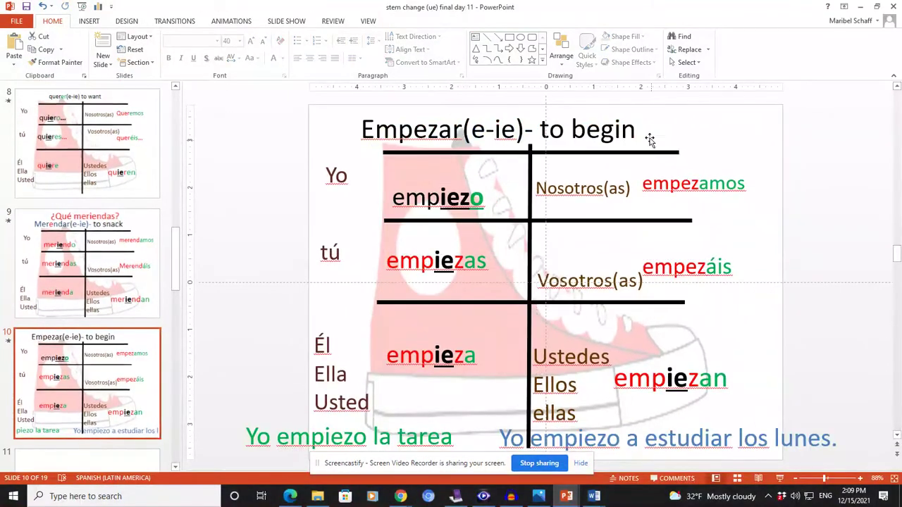
pyautogui.click(648, 138)
pyautogui.write('/to start')
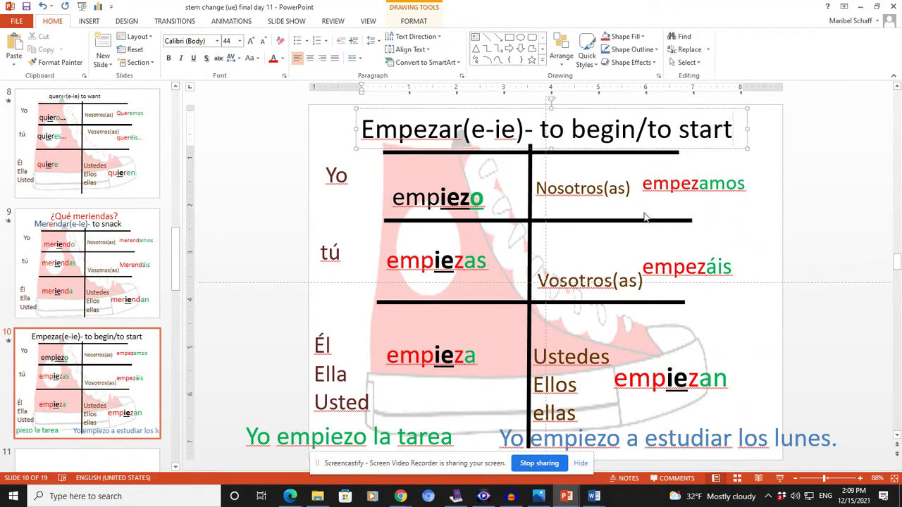
pyautogui.click(779, 479)
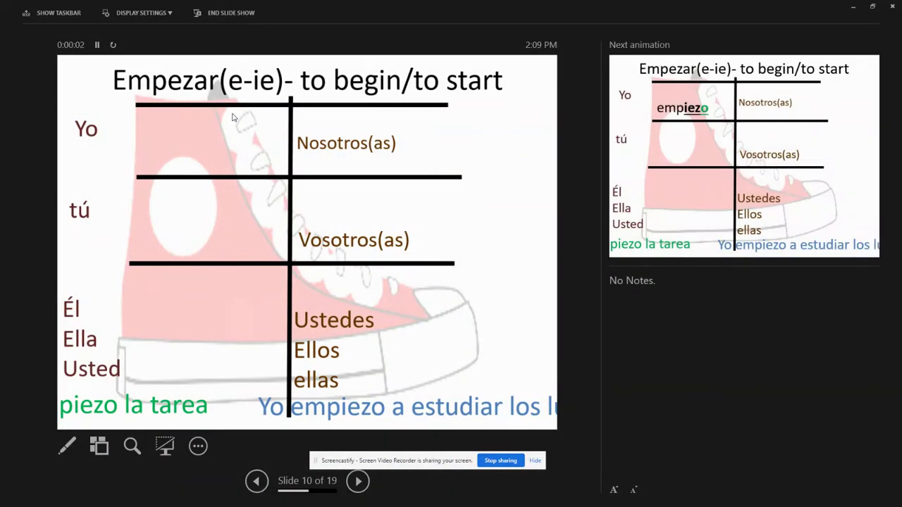
# Reveal empiezo, empiezas, empieza, empezamos, empezáis and empiezan, then end the show
pyautogui.click(233, 116)
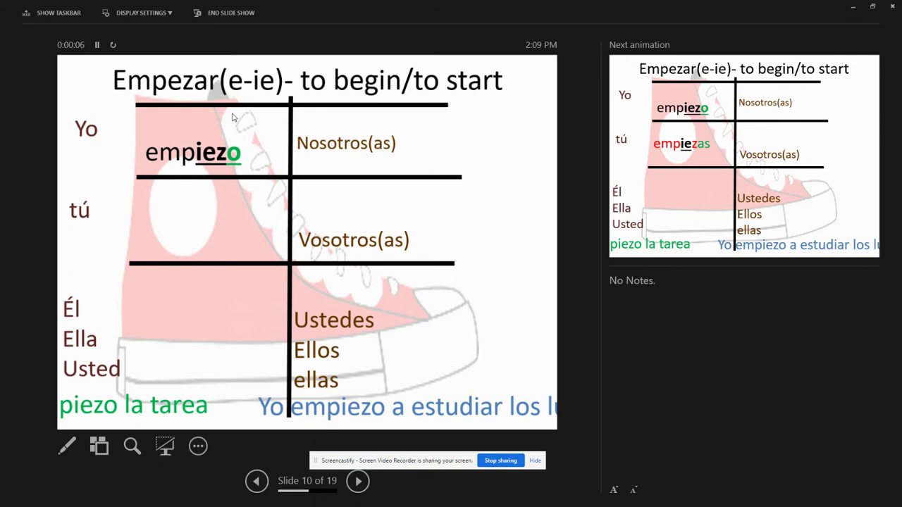
pyautogui.click(233, 117)
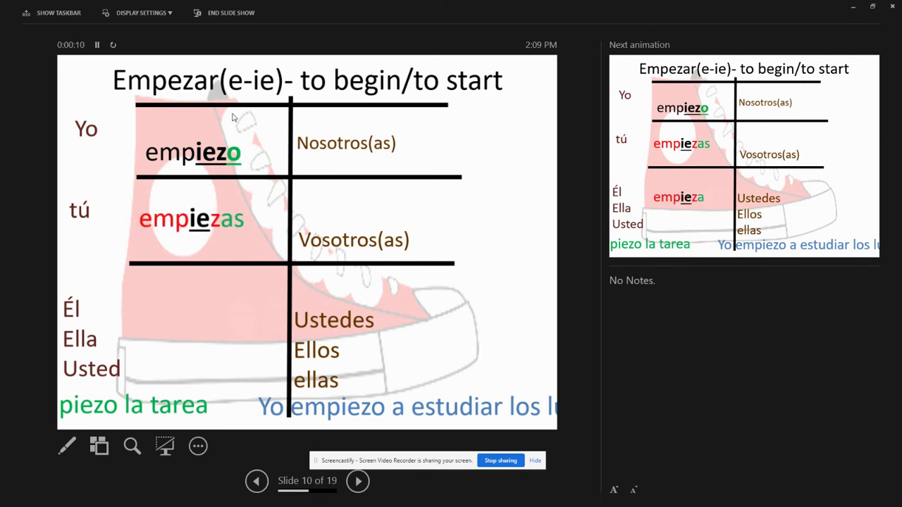
pyautogui.click(233, 117)
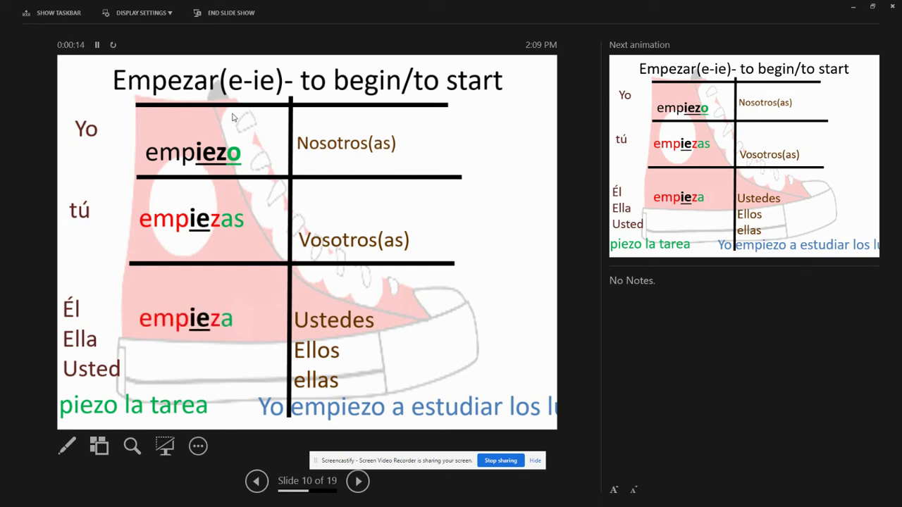
pyautogui.click(233, 117)
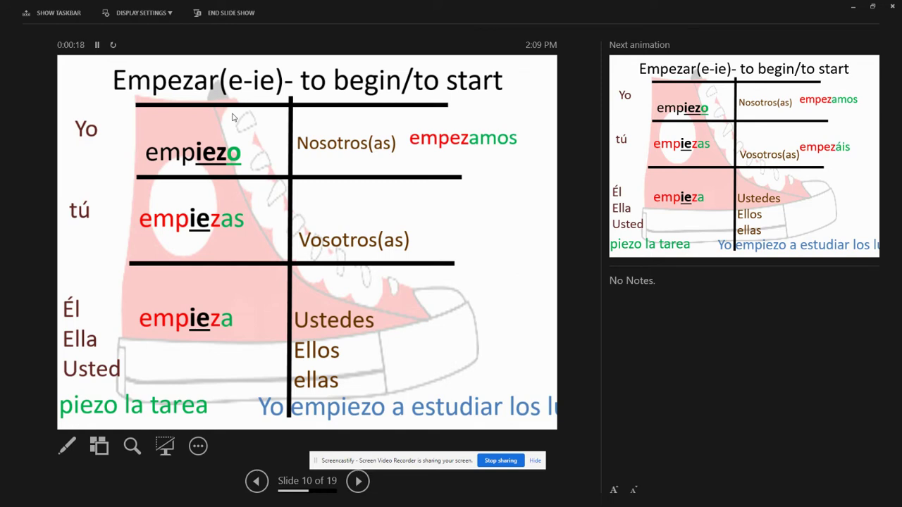
pyautogui.click(233, 117)
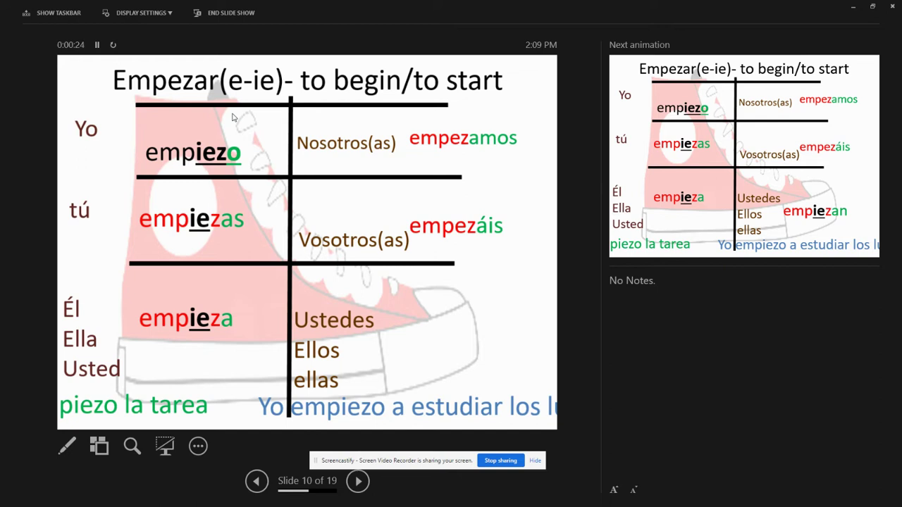
pyautogui.click(233, 117)
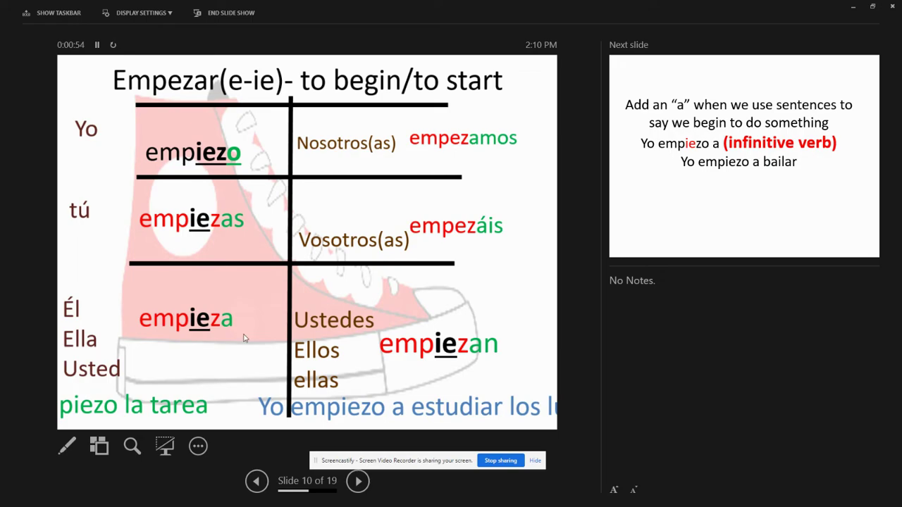
pyautogui.press('Escape')
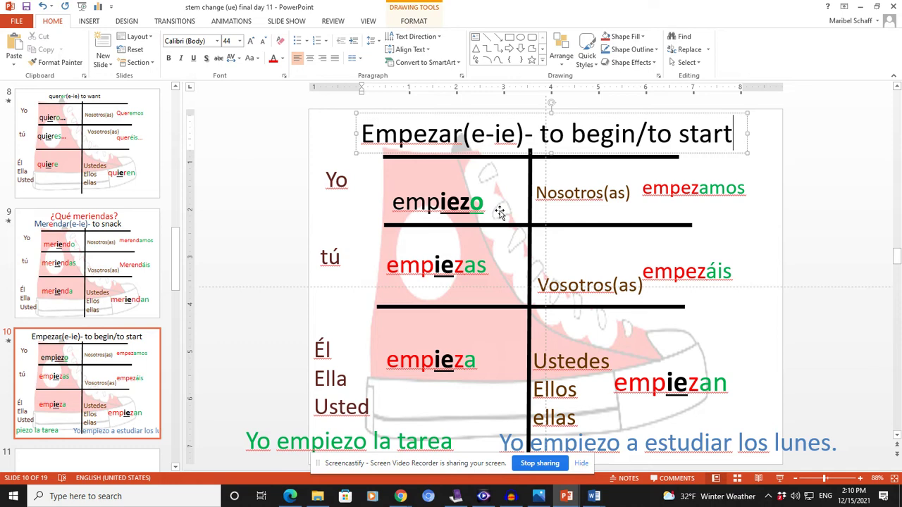
# Nudge the green 'Yo empiezo la tarea' sentence right, then select the blue sentence box
pyautogui.click(405, 428)
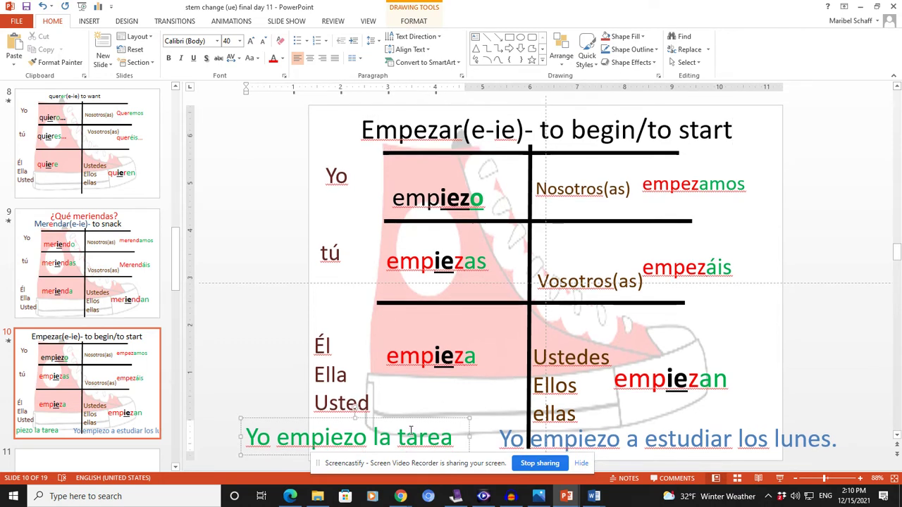
pyautogui.moveTo(279, 419)
pyautogui.mouseDown()
pyautogui.moveTo(216, 73)
pyautogui.moveTo(315, 62)
pyautogui.moveTo(367, 113)
pyautogui.moveTo(364, 165)
pyautogui.moveTo(350, 203)
pyautogui.moveTo(330, 212)
pyautogui.moveTo(301, 348)
pyautogui.moveTo(307, 411)
pyautogui.moveTo(296, 418)
pyautogui.mouseUp()
pyautogui.click(604, 437)
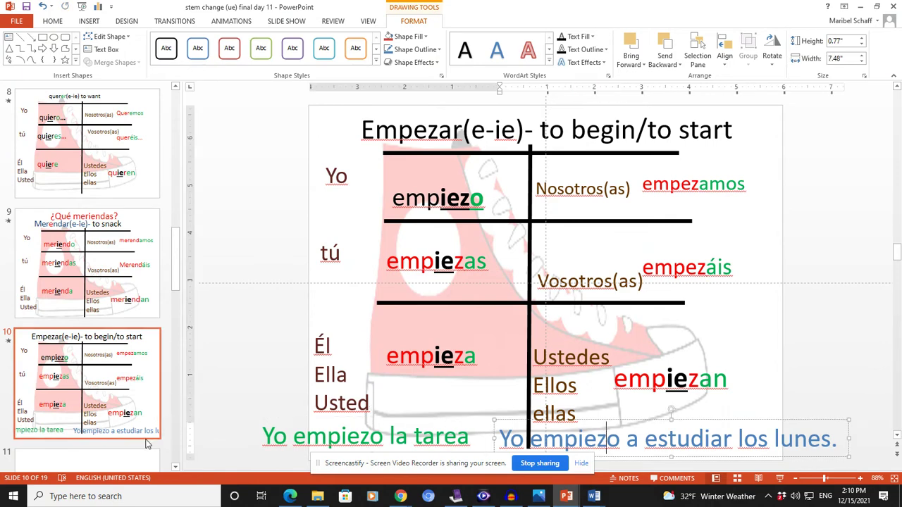
pyautogui.click(641, 421)
# On slide 11, highlight the quoted a, 'infinitive verb', and bailar in 'Yo empiezo a bailar'
pyautogui.scroll(-3, 535, 282)
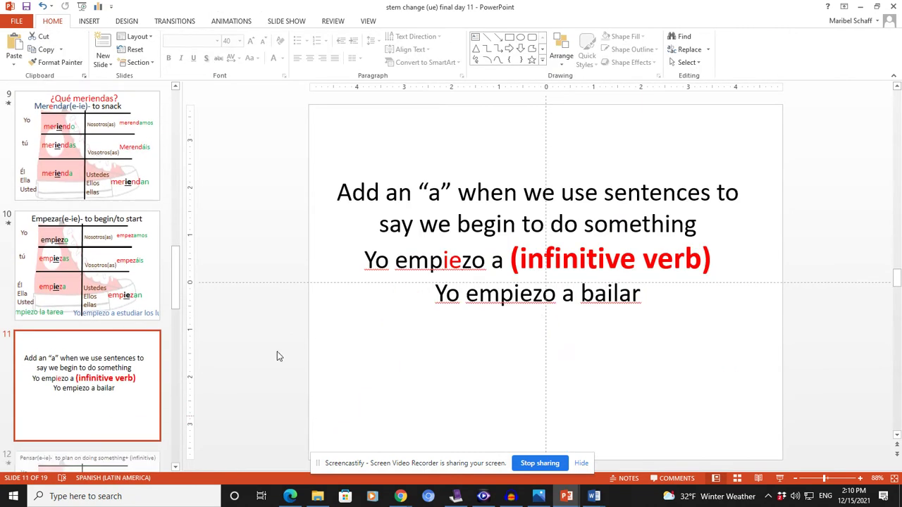
pyautogui.doubleClick(435, 193)
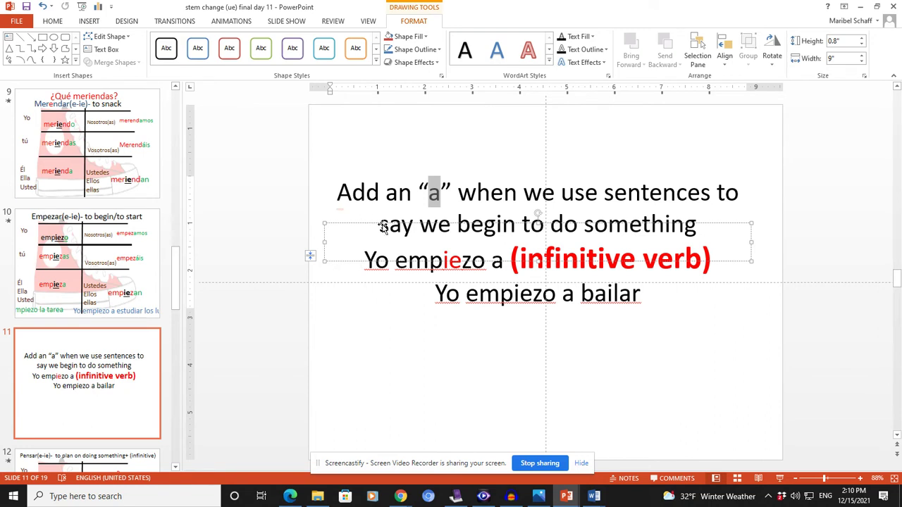
pyautogui.click(411, 335)
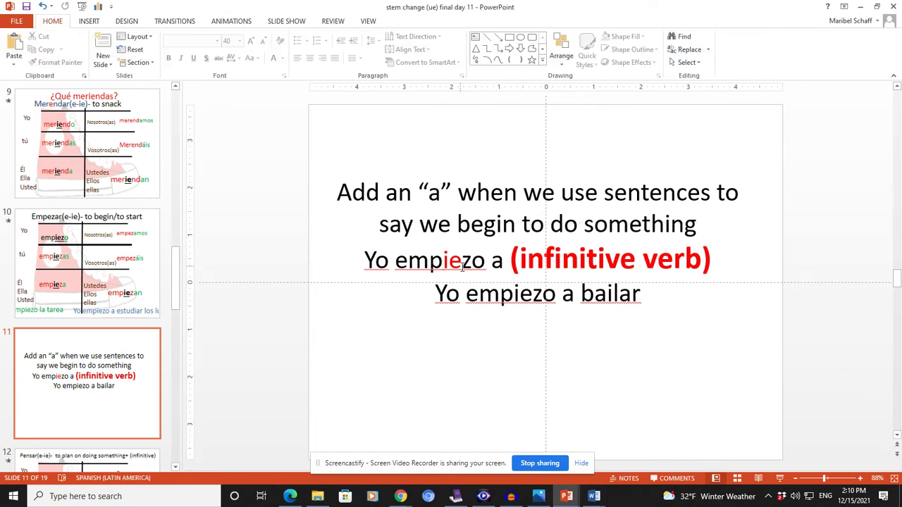
pyautogui.moveTo(518, 267); pyautogui.dragTo(701, 262)
pyautogui.click(576, 374)
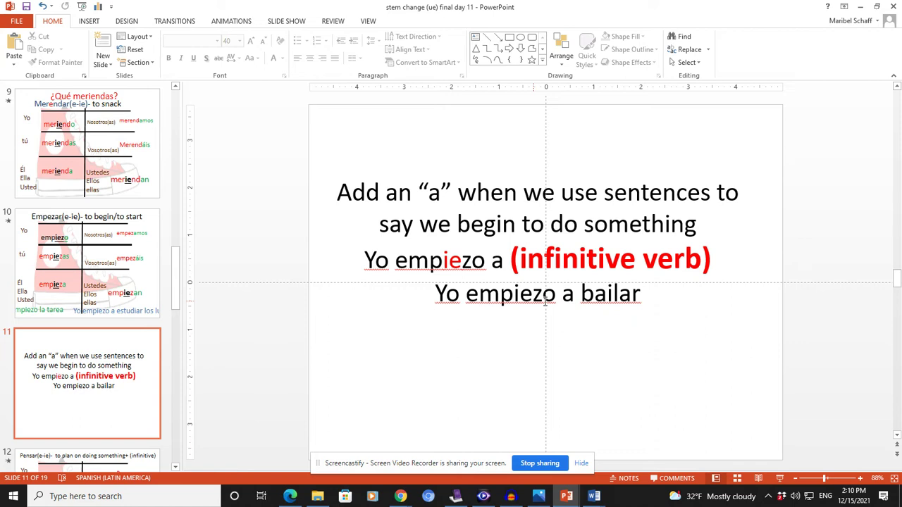
pyautogui.doubleClick(567, 297)
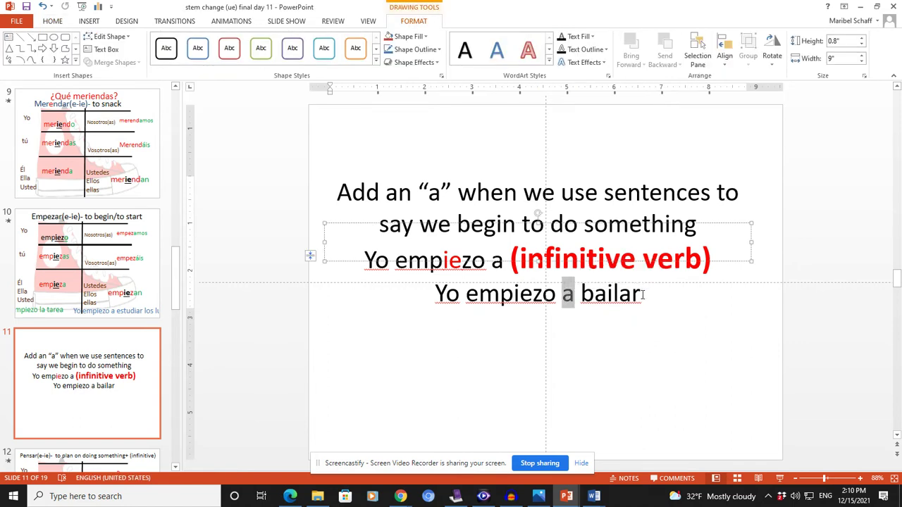
pyautogui.moveTo(641, 296); pyautogui.dragTo(589, 302)
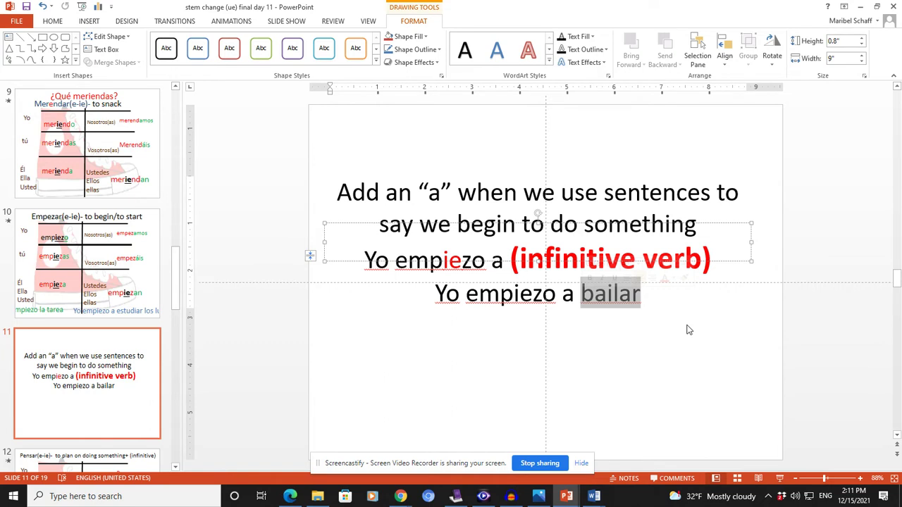
# Replace bailar with merendar, after trying comer and estudiar, then highlight empiezo
pyautogui.write('comer')
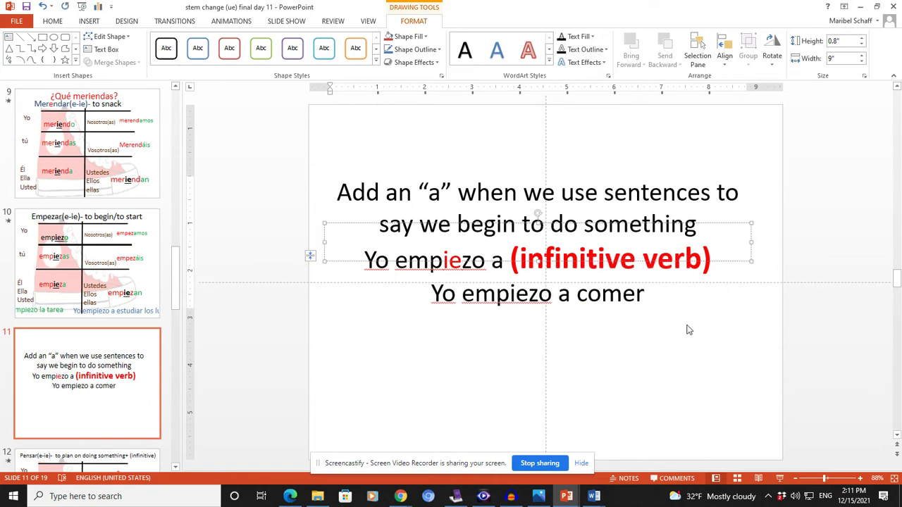
pyautogui.press('BackSpace')
pyautogui.press('BackSpace')
pyautogui.press('BackSpace')
pyautogui.press('BackSpace')
pyautogui.press('BackSpace')
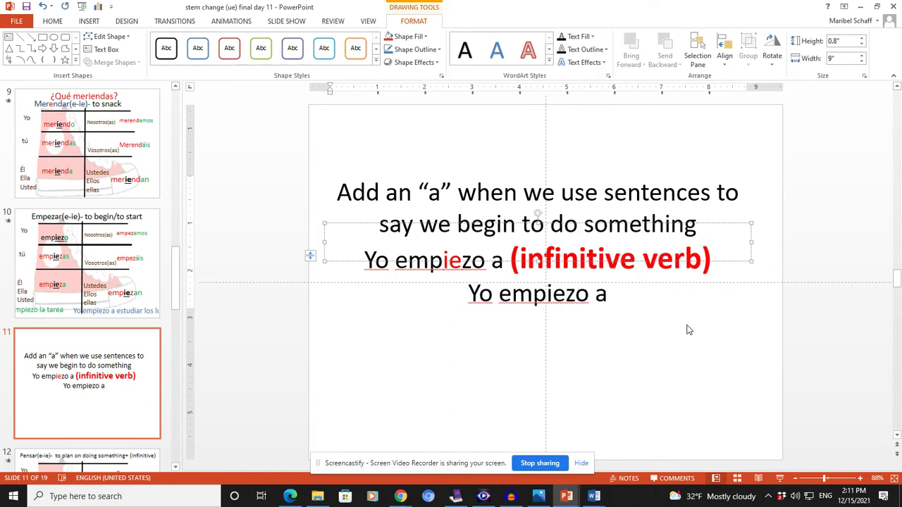
pyautogui.write('estudiar')
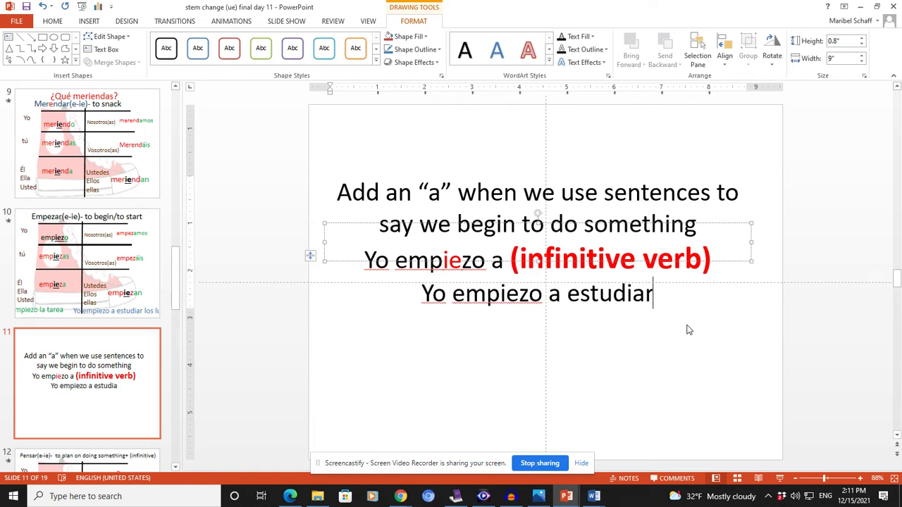
pyautogui.press('BackSpace')
pyautogui.press('BackSpace')
pyautogui.press('BackSpace')
pyautogui.press('BackSpace')
pyautogui.press('BackSpace')
pyautogui.press('BackSpace')
pyautogui.press('BackSpace')
pyautogui.press('BackSpace')
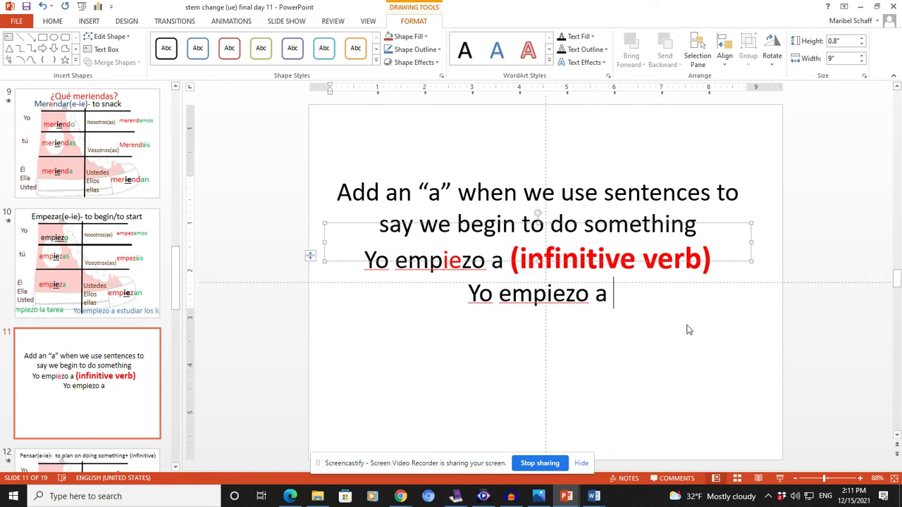
pyautogui.write('merende')
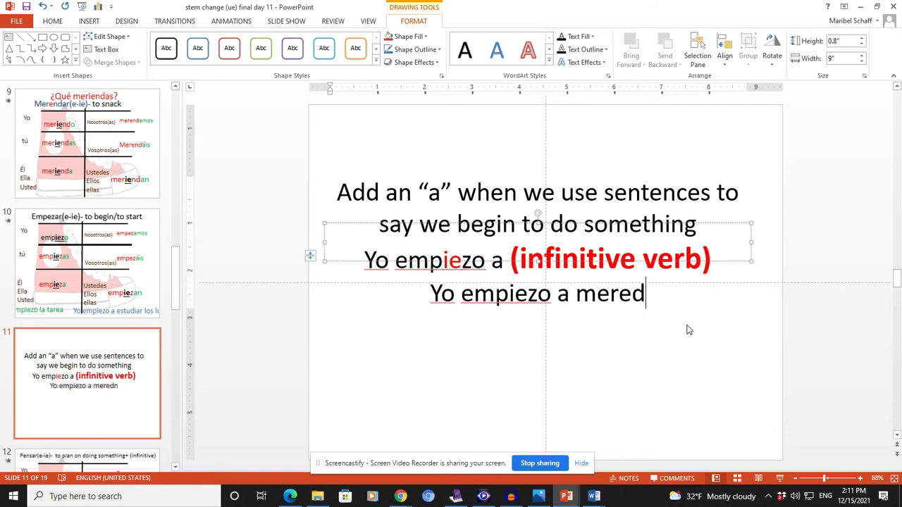
pyautogui.write('r')
pyautogui.press('BackSpace')
pyautogui.press('BackSpace')
pyautogui.write('ar')
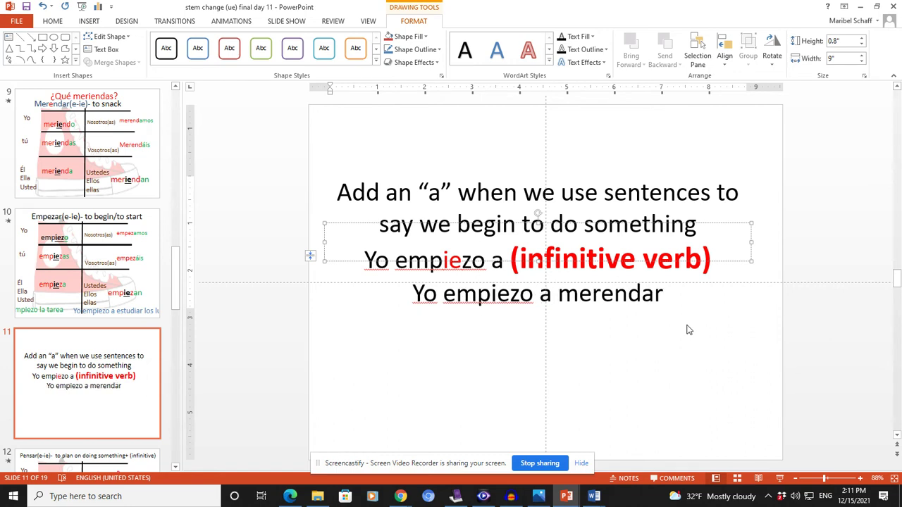
pyautogui.click(535, 321)
pyautogui.moveTo(533, 294); pyautogui.dragTo(450, 302)
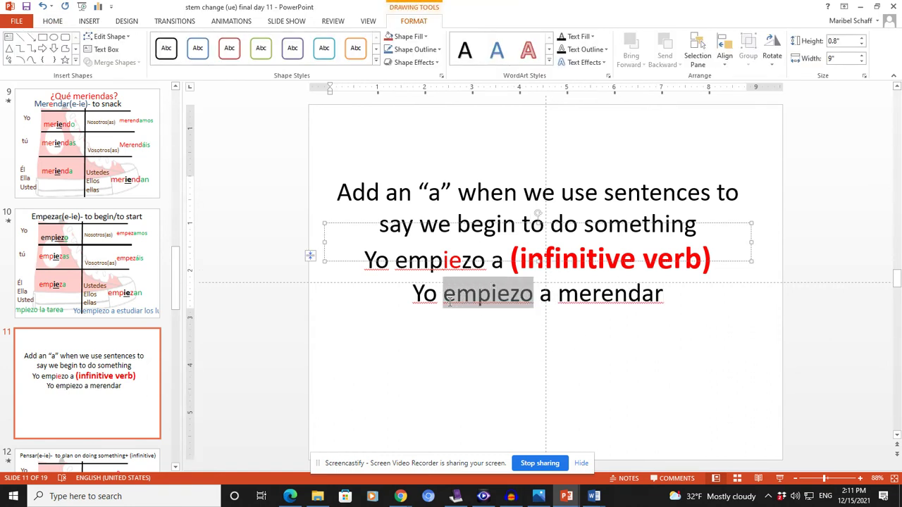
pyautogui.click(482, 343)
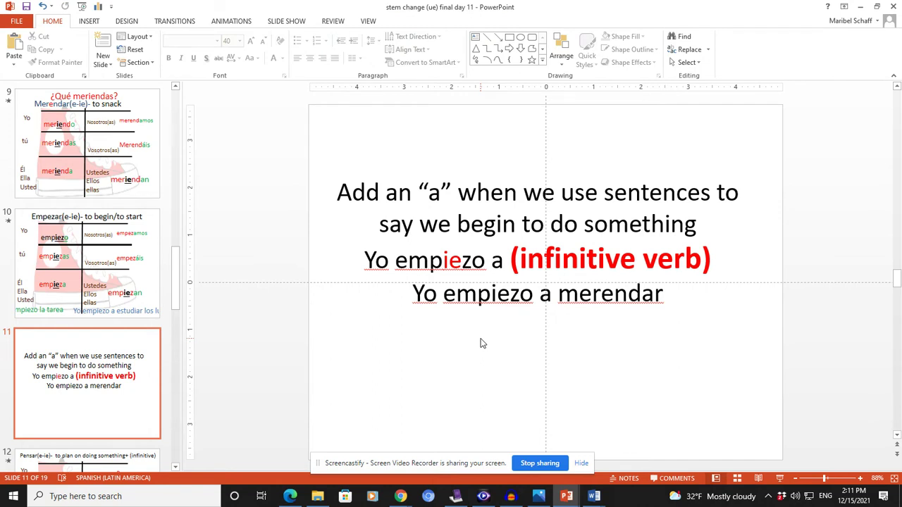
# On slide 11, add the line 'empezar a -to begin doing something' below the merendar example
pyautogui.click(677, 291)
pyautogui.press('Return')
pyautogui.write('emp')
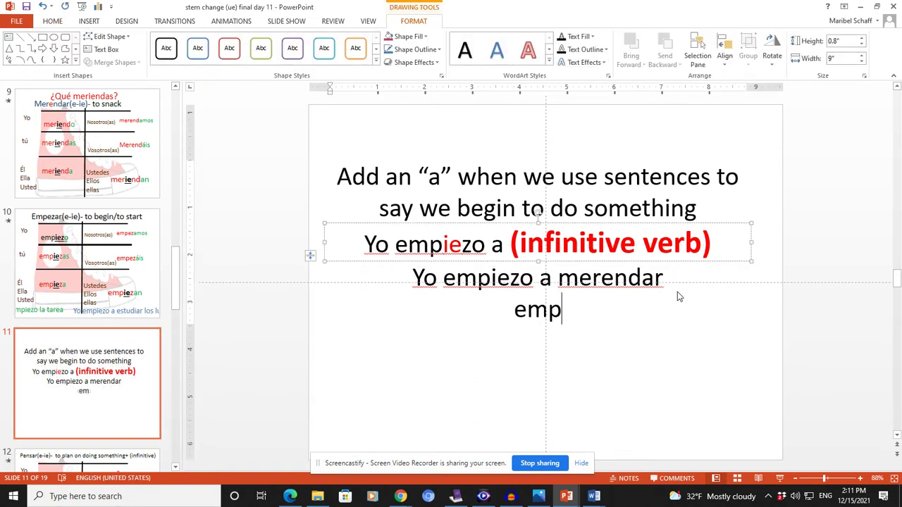
pyautogui.write('ezar a ')
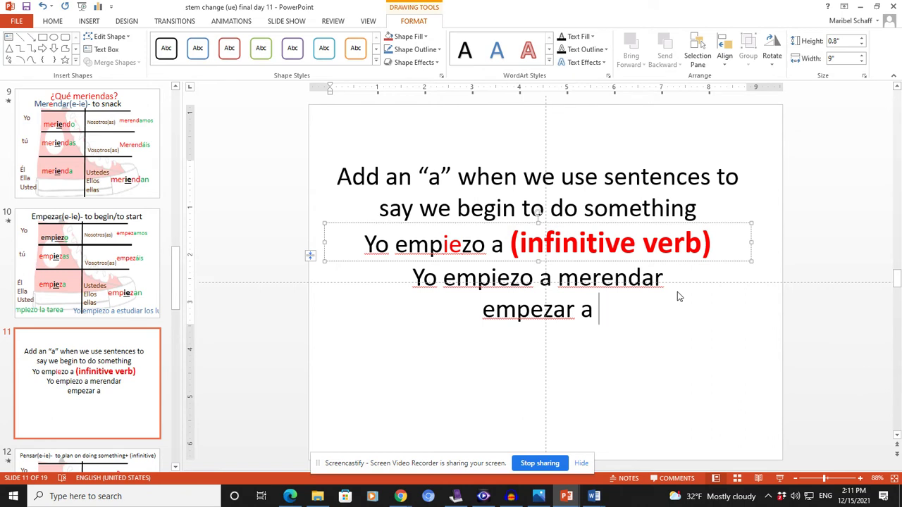
pyautogui.write('-to b')
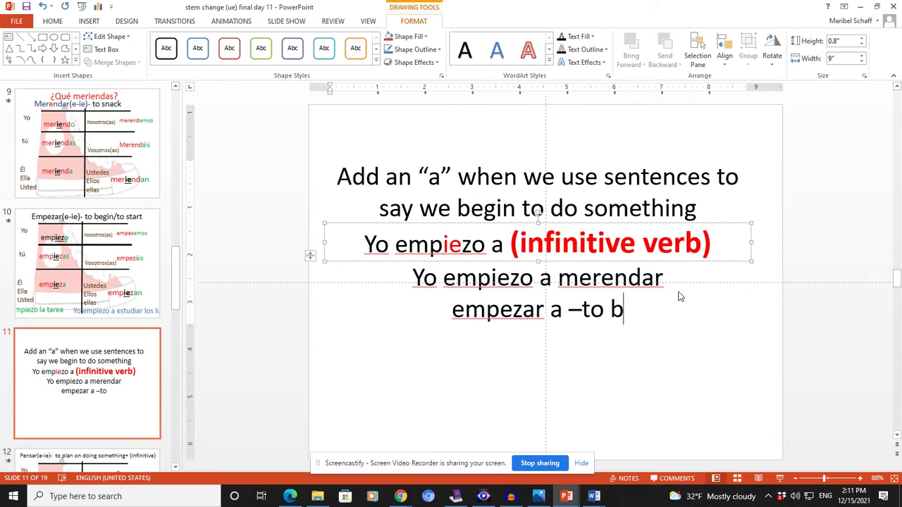
pyautogui.write('egin doing')
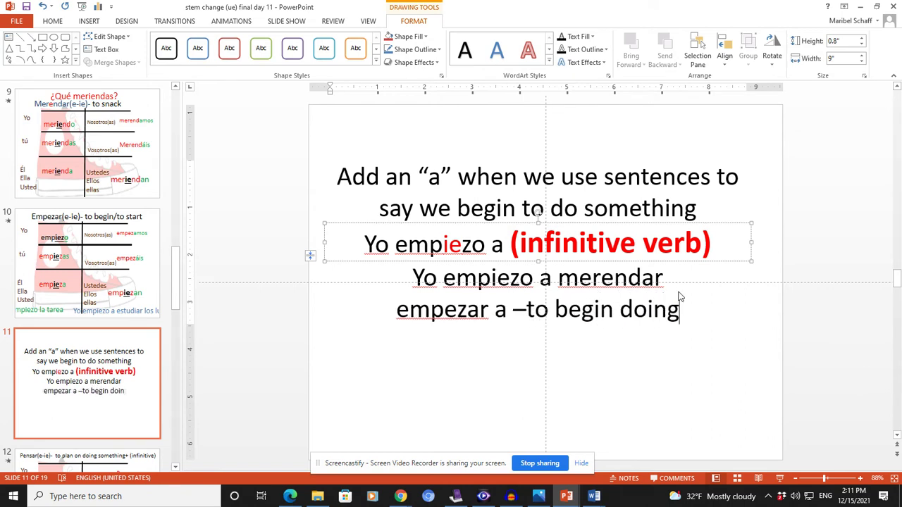
pyautogui.write(' something')
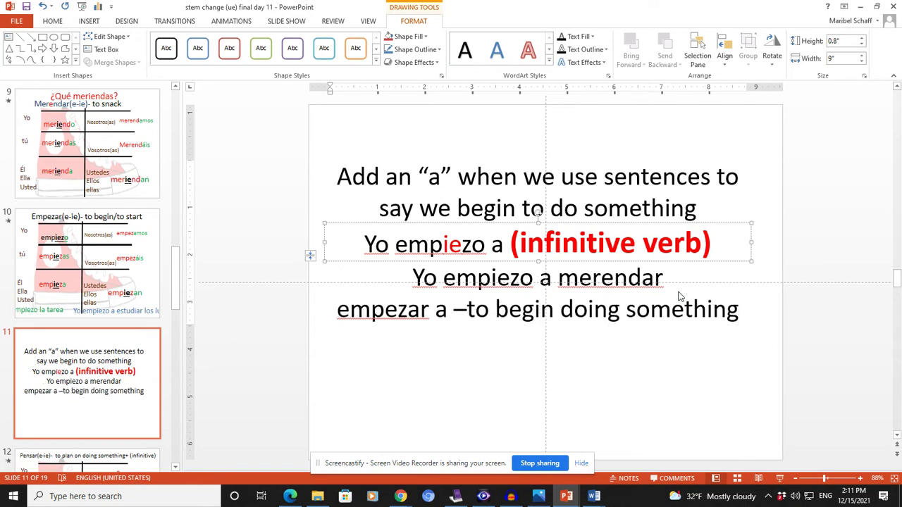
# Enlarge the empezar a line to 48 pt and colour it red
pyautogui.press('Home')
pyautogui.hotkey('ctrl', 'shift', 'Right')
pyautogui.hotkey('ctrl', 'shift', 'Right')
pyautogui.hotkey('ctrl', 'shift', 'Right')
pyautogui.hotkey('ctrl', 'shift', 'Right')
pyautogui.hotkey('ctrl', 'shift', 'Right')
pyautogui.hotkey('ctrl', 'shift', 'Right')
pyautogui.hotkey('ctrl', 'shift', 'Right')
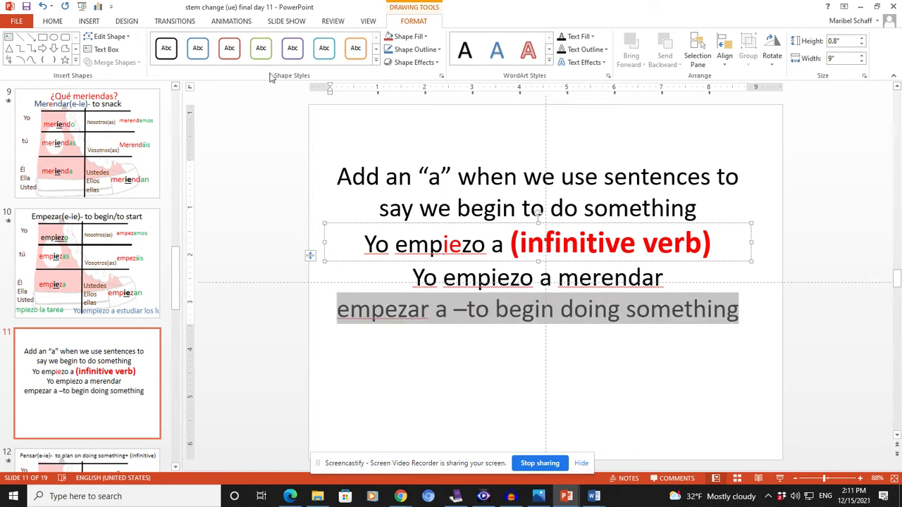
pyautogui.click(52, 20)
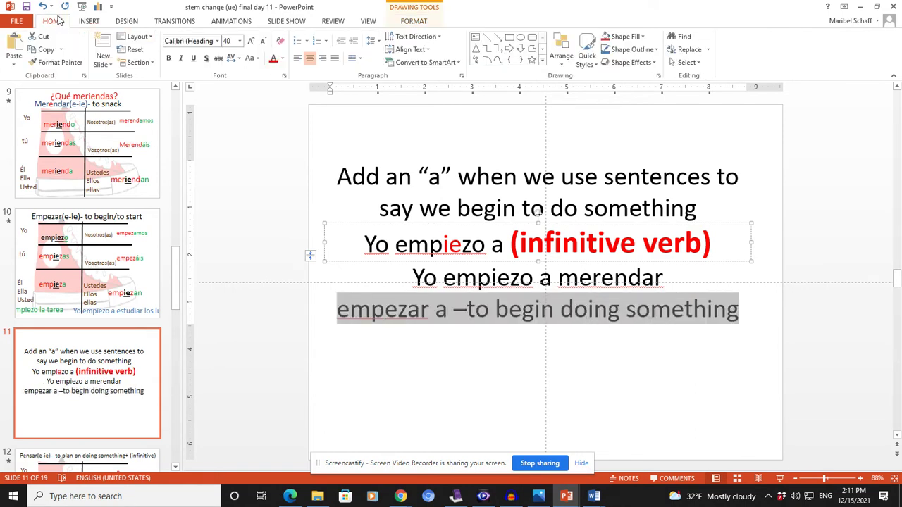
pyautogui.click(250, 42)
pyautogui.click(250, 42)
pyautogui.click(273, 60)
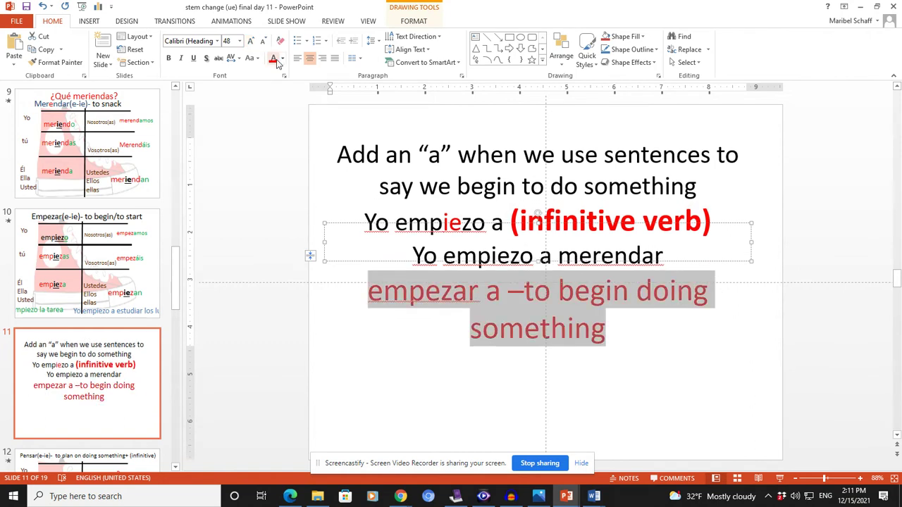
pyautogui.click(429, 409)
pyautogui.moveTo(508, 292); pyautogui.dragTo(365, 297)
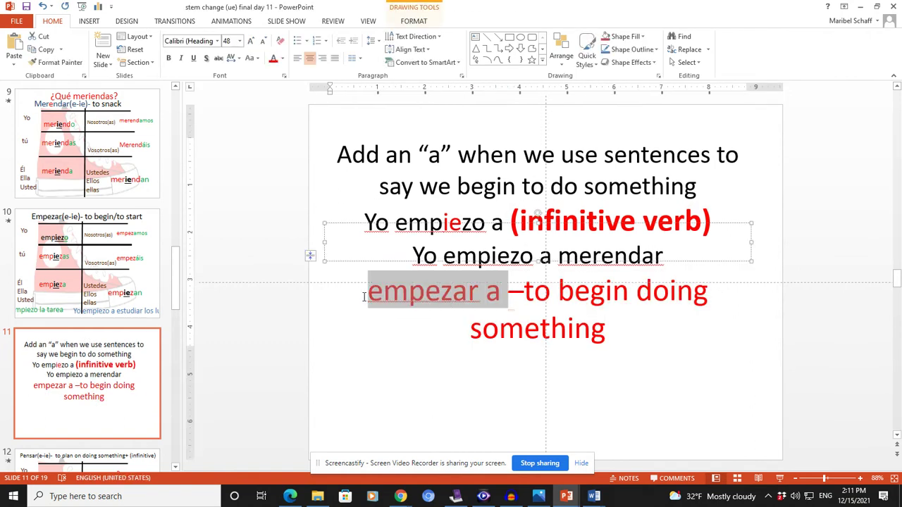
pyautogui.click(694, 399)
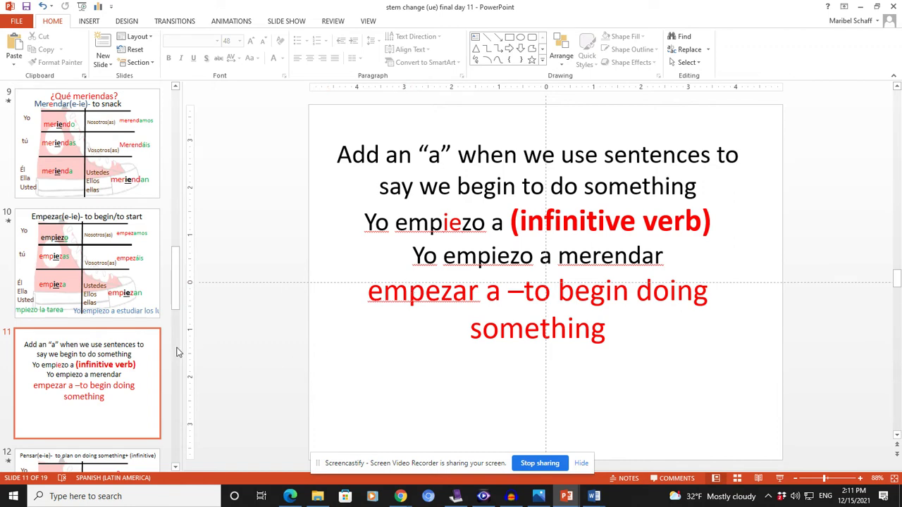
pyautogui.scroll(-2, 146, 360)
# Go to slide 12, the Pensar (e-ie) chart, and highlight part of its title
pyautogui.scroll(-1, 146, 360)
pyautogui.click(128, 326)
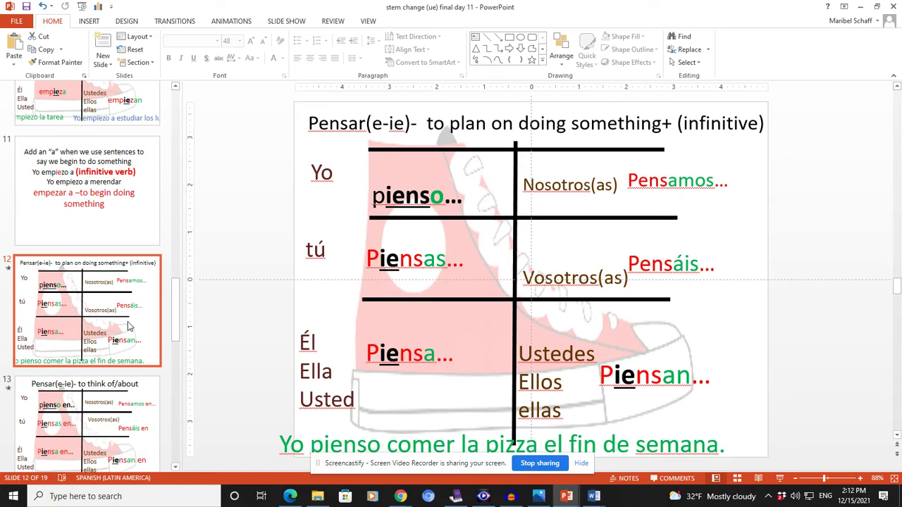
pyautogui.scroll(-4, 129, 325)
pyautogui.scroll(3, 105, 282)
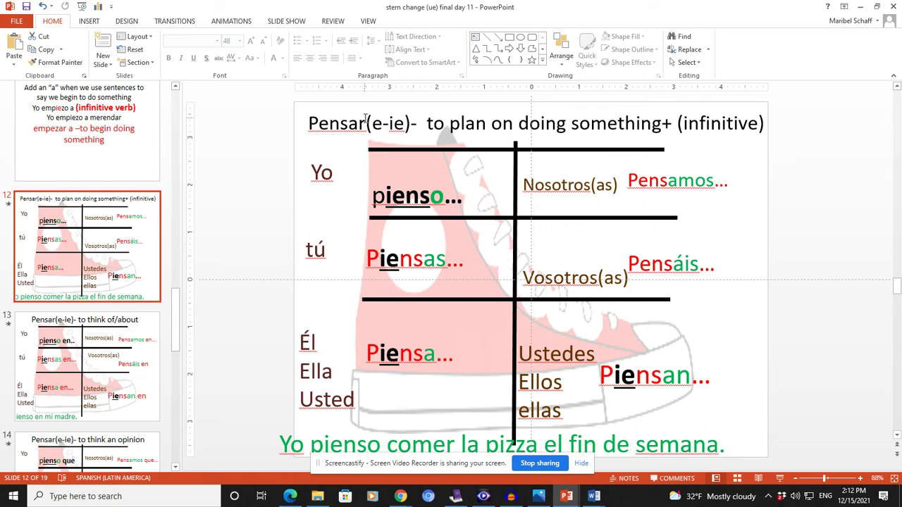
pyautogui.moveTo(365, 122); pyautogui.dragTo(319, 123)
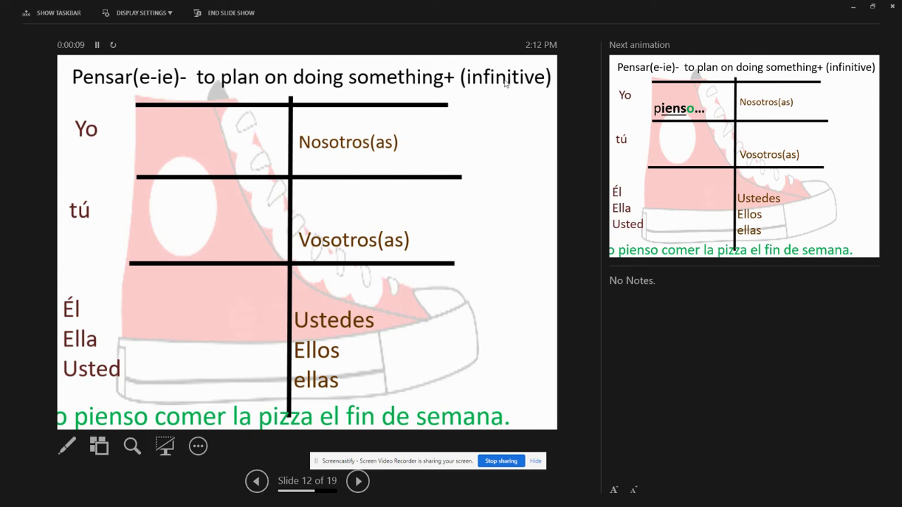
# Reveal the six pensar forms on slide 12, then move to slide 13 and reveal 'pienso en..'
pyautogui.click(199, 129)
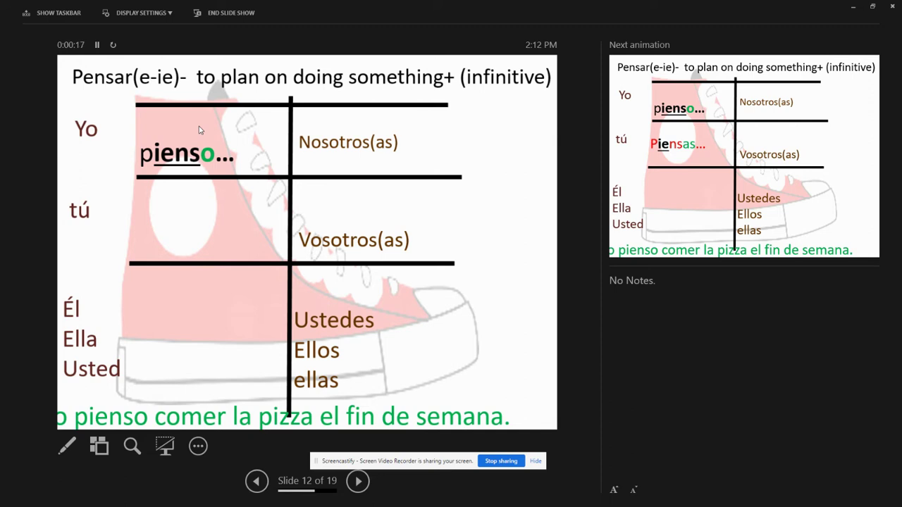
pyautogui.click(200, 130)
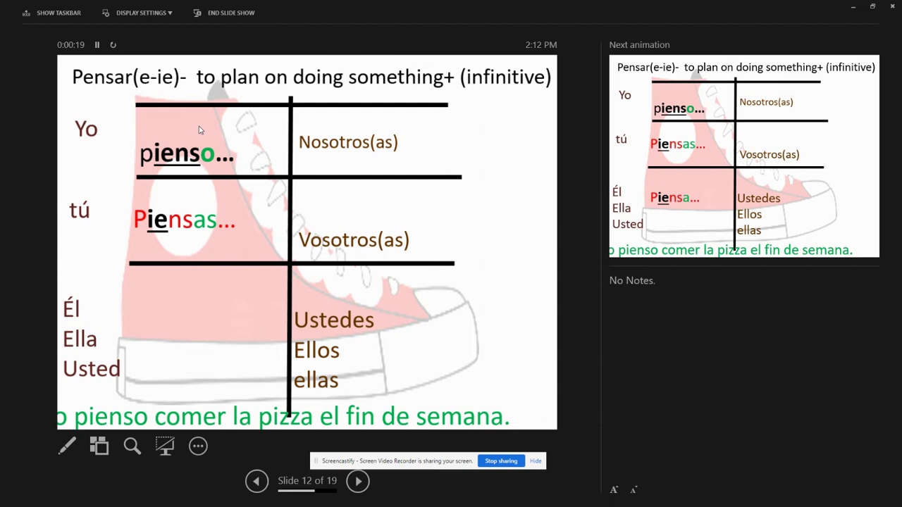
pyautogui.click(199, 129)
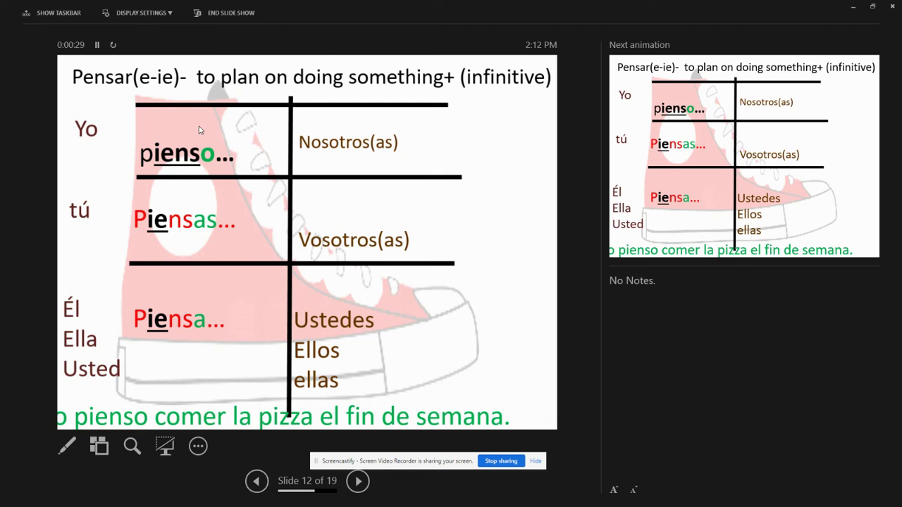
pyautogui.click(200, 130)
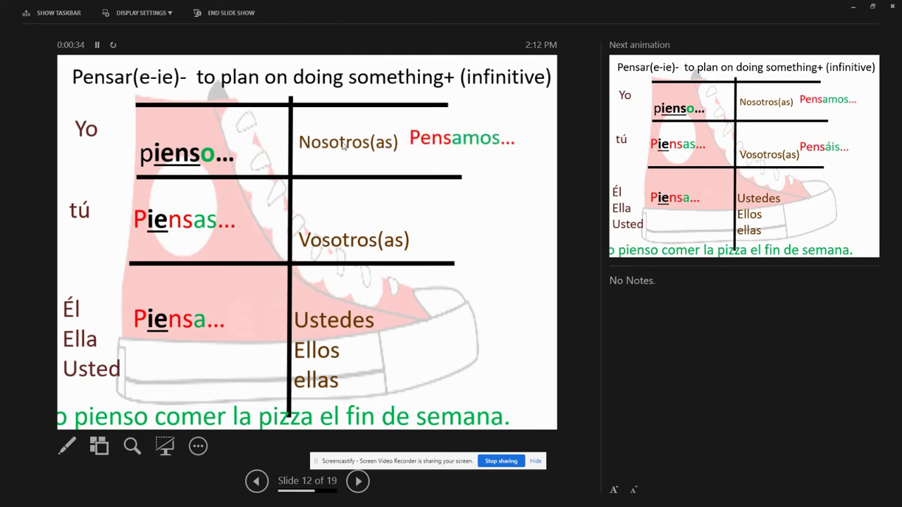
pyautogui.click(525, 154)
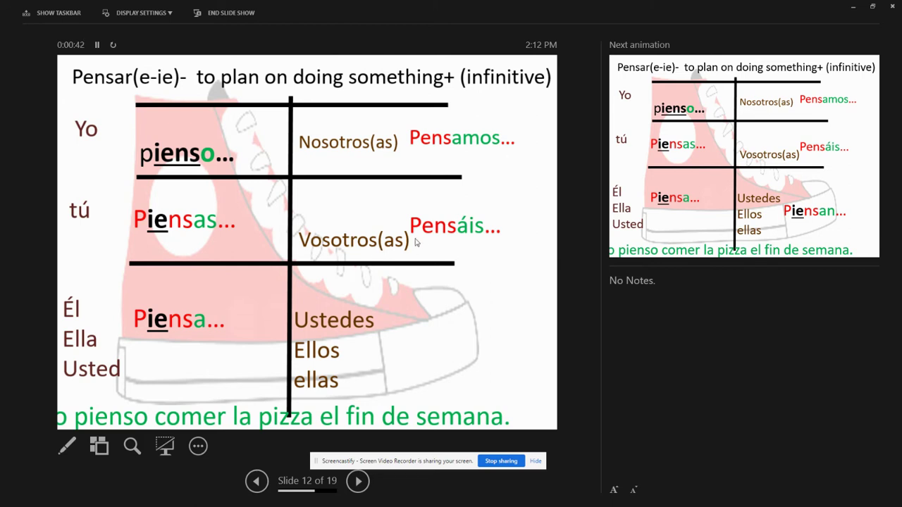
pyautogui.click(535, 239)
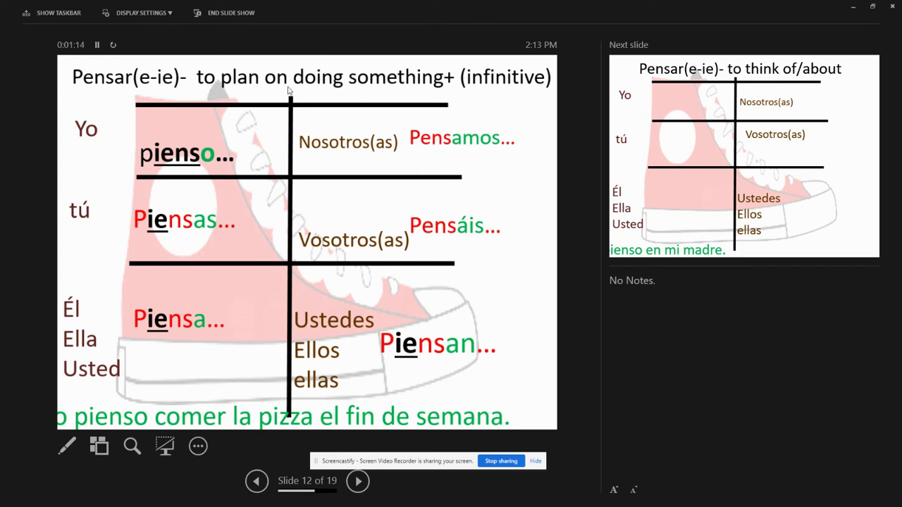
pyautogui.click(422, 91)
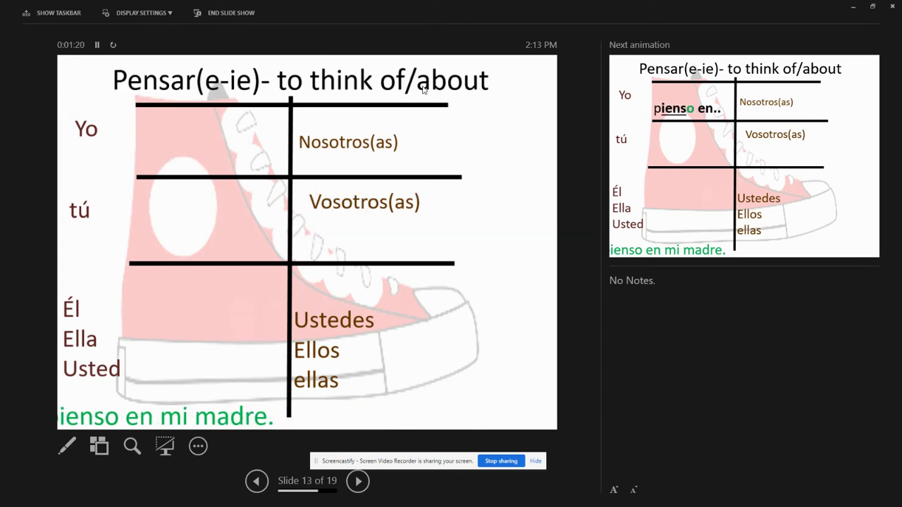
pyautogui.click(190, 148)
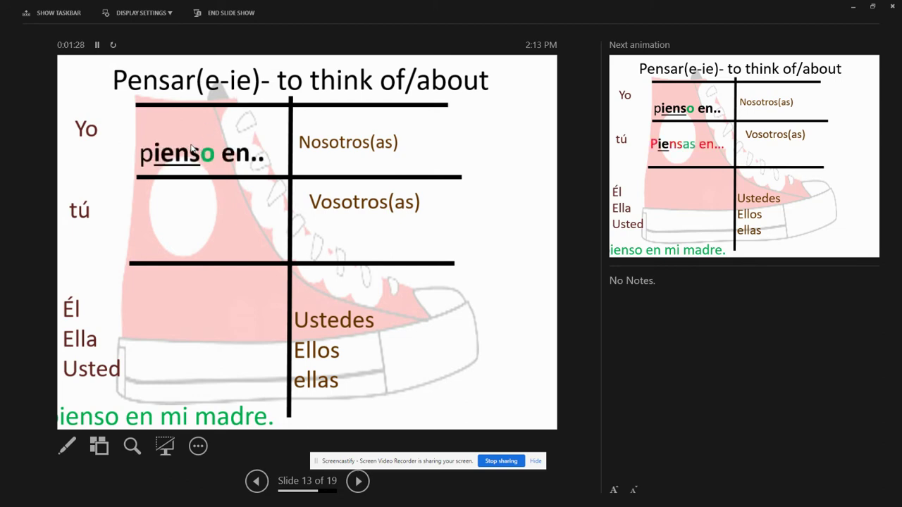
# Exit the show and add the line 'Something or someone' under slide 13's title
pyautogui.press('Escape')
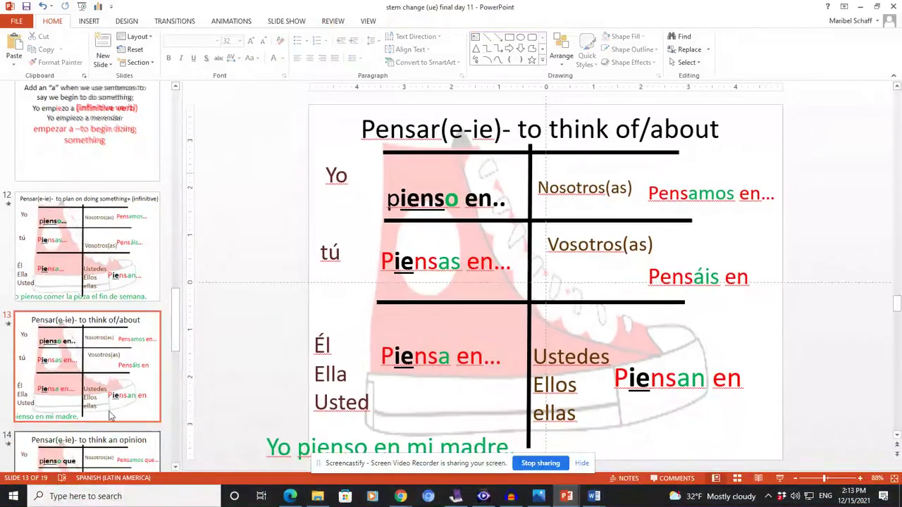
pyautogui.click(715, 131)
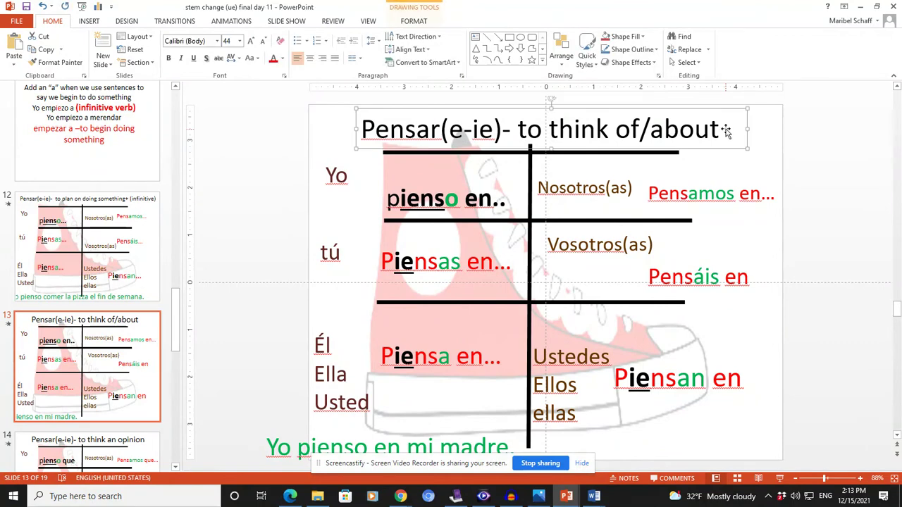
pyautogui.press('Return')
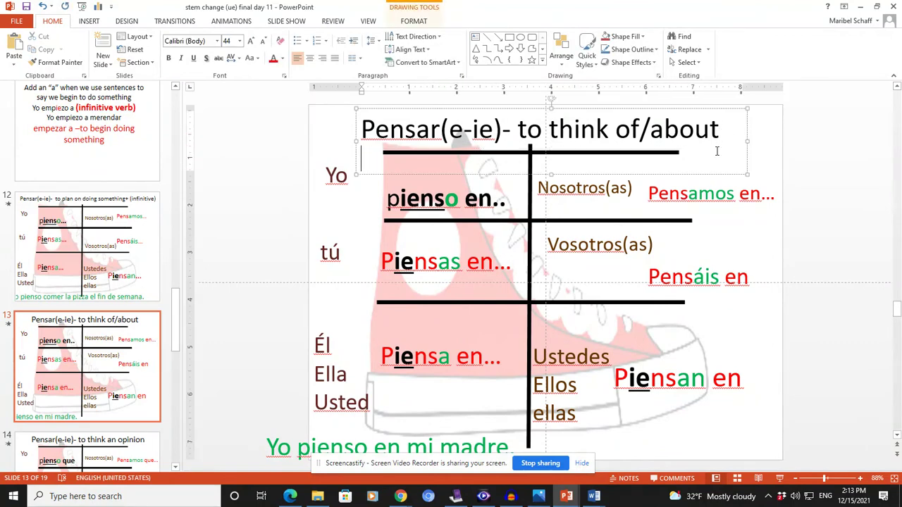
pyautogui.write('Something or ')
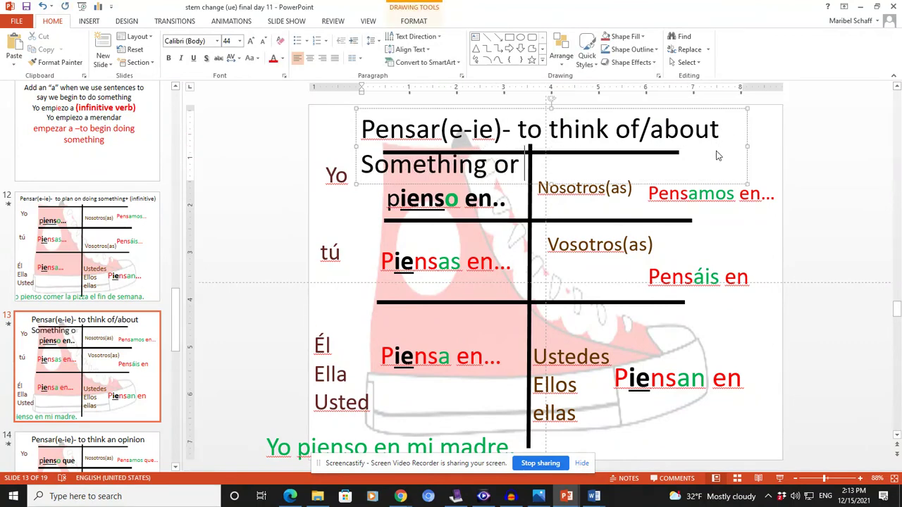
pyautogui.write('someone')
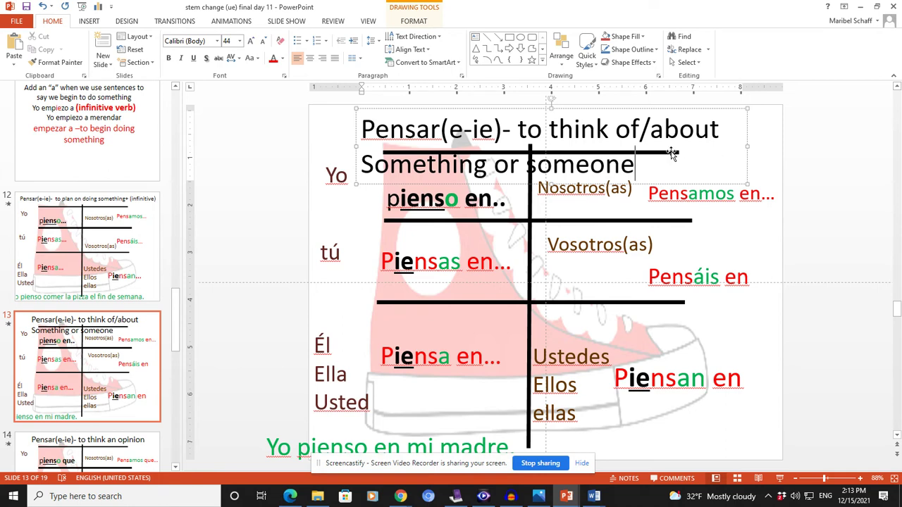
# Shrink the whole slide 13 title to 24 pt and restart the show from this slide
pyautogui.moveTo(671, 154); pyautogui.dragTo(318, 139)
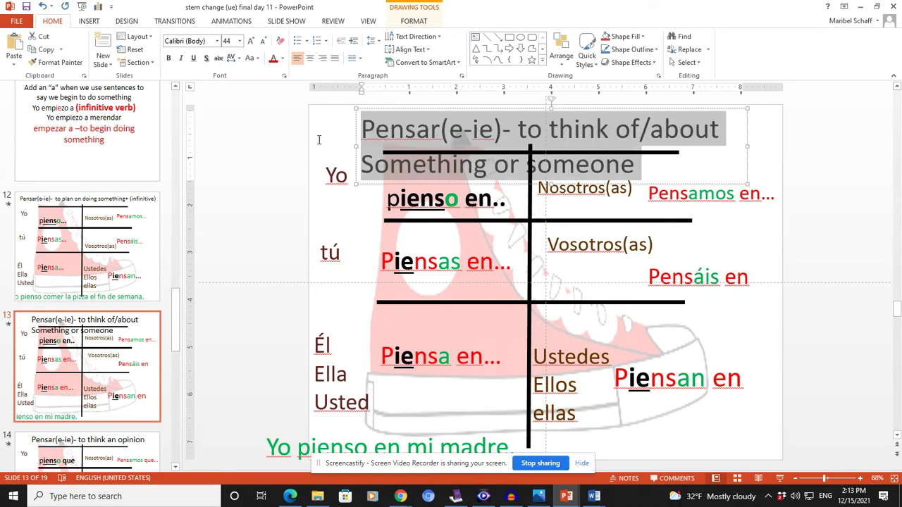
pyautogui.click(262, 41)
pyautogui.click(262, 40)
pyautogui.click(262, 41)
pyautogui.click(262, 41)
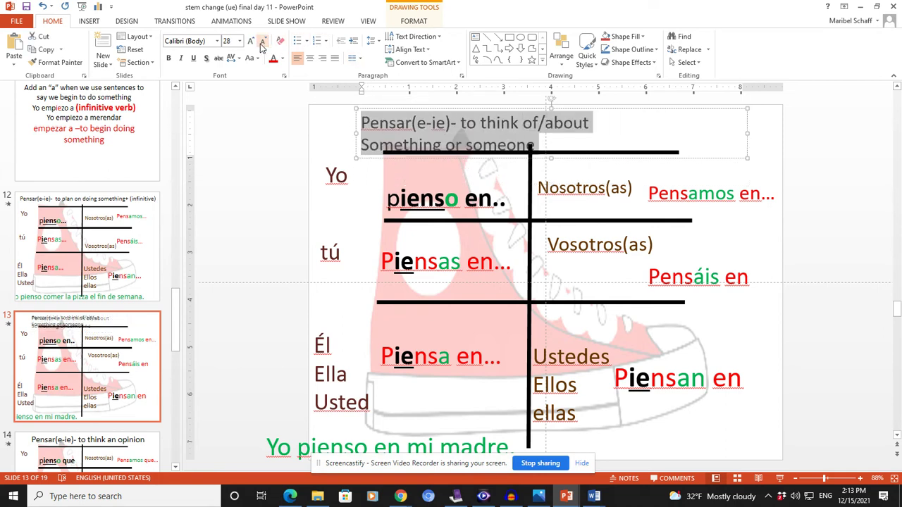
pyautogui.click(262, 41)
pyautogui.click(479, 141)
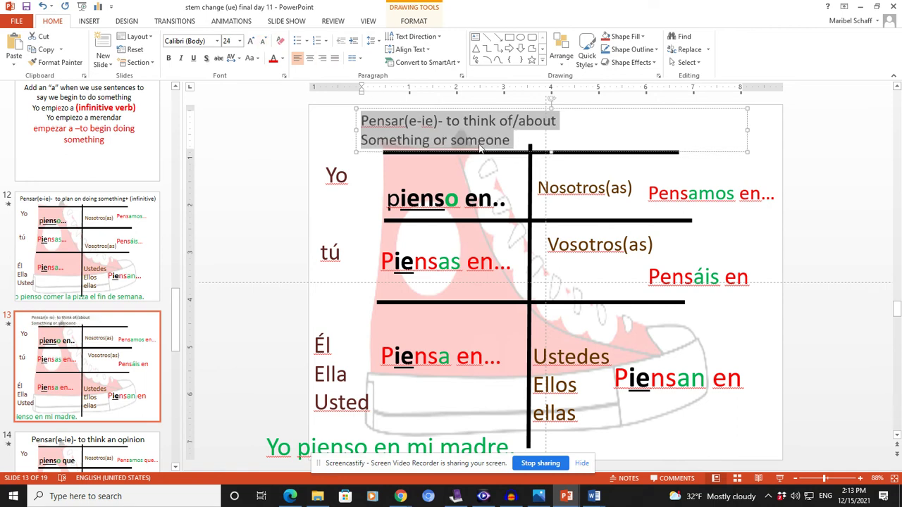
pyautogui.click(790, 195)
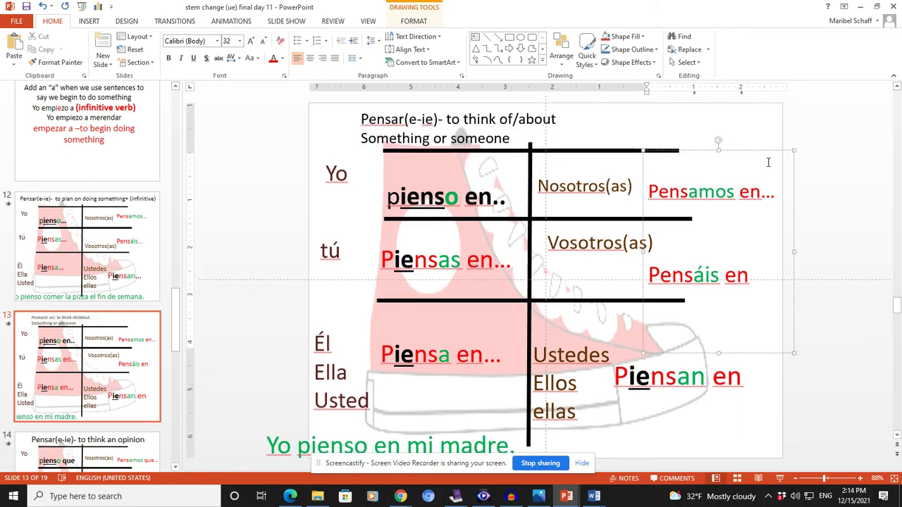
pyautogui.click(780, 478)
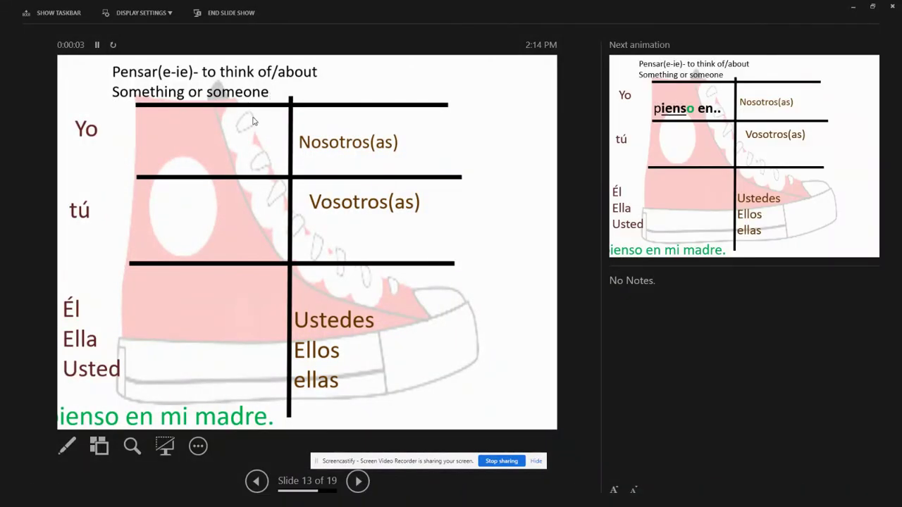
# Reveal all six pensar en forms, pienso en through Piensan en, then advance to slide 14
pyautogui.click(254, 121)
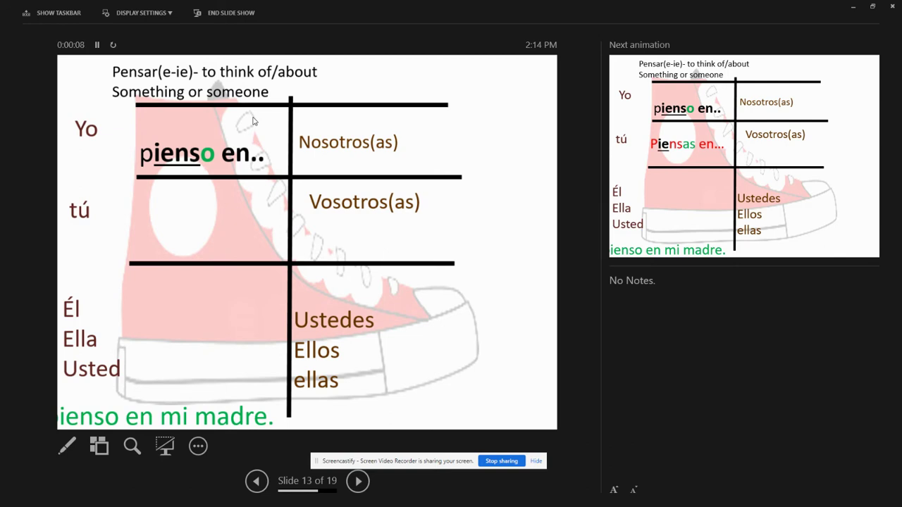
pyautogui.click(253, 121)
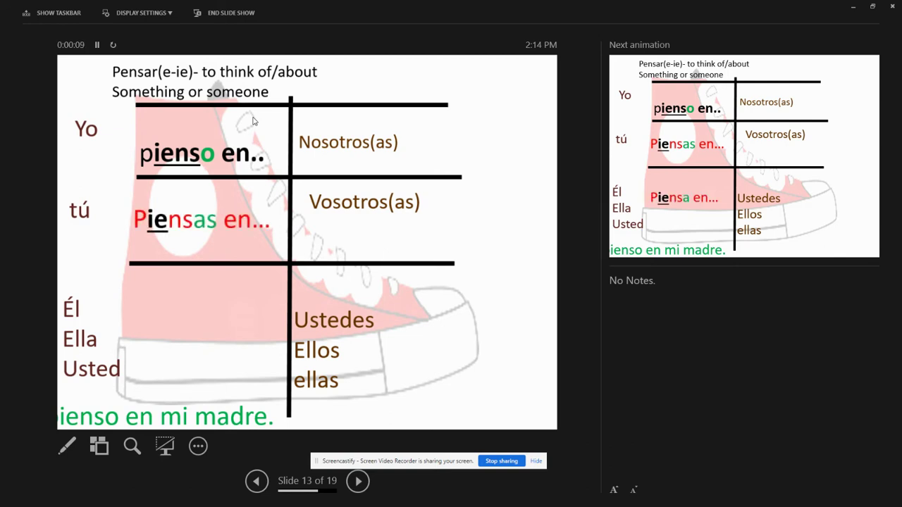
pyautogui.click(254, 121)
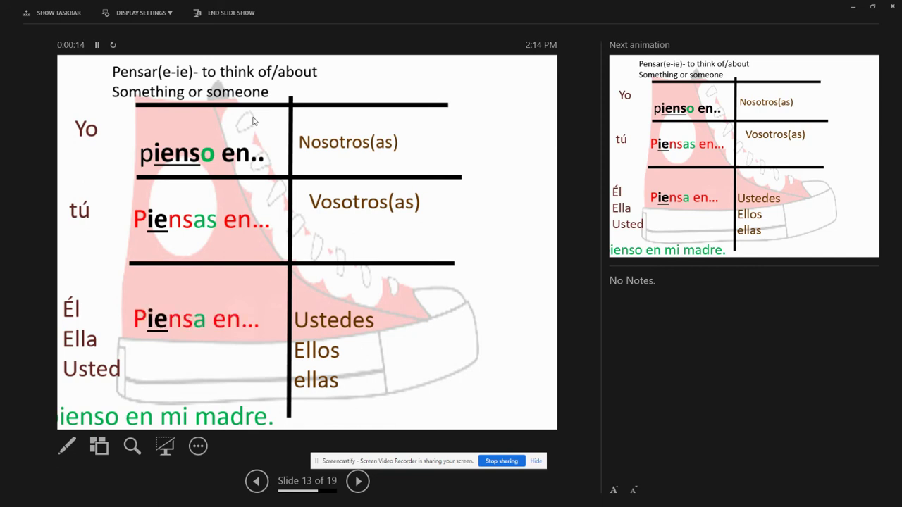
pyautogui.click(253, 121)
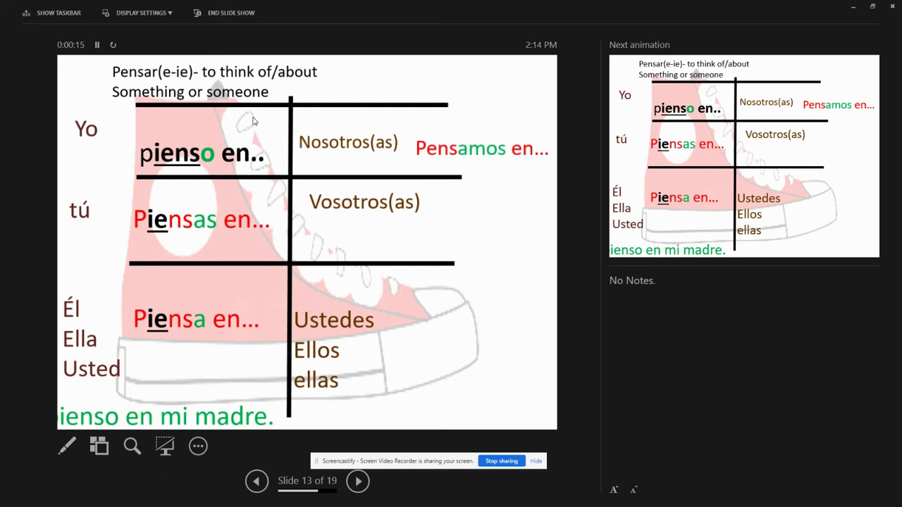
pyautogui.click(254, 122)
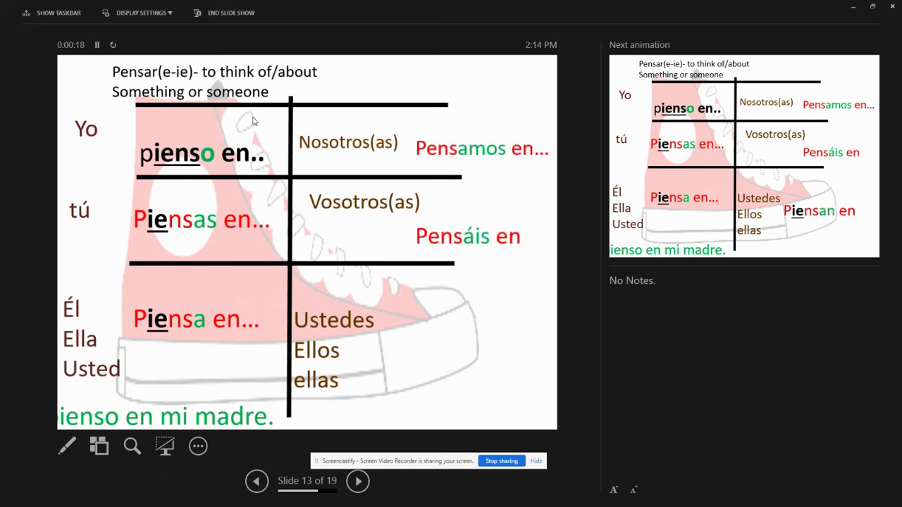
pyautogui.click(253, 121)
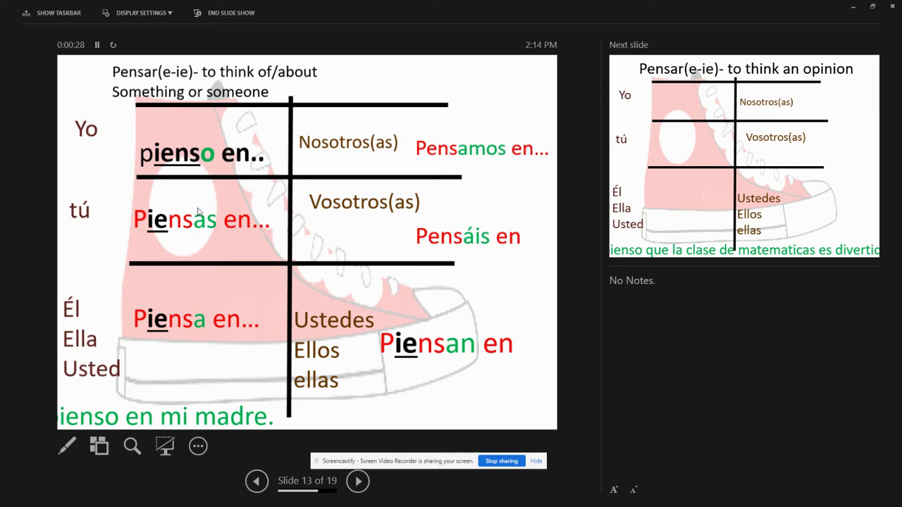
pyautogui.click(480, 303)
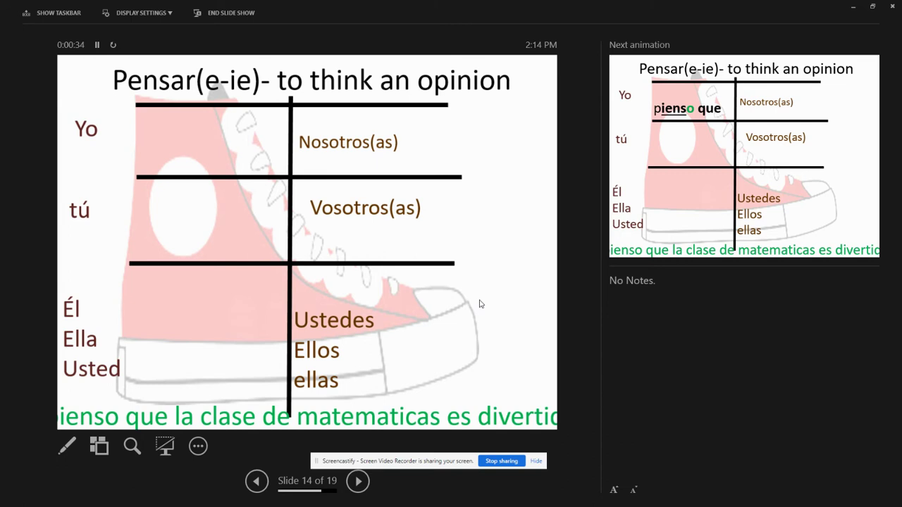
# Reveal the six pensar que forms, pienso que through Piensan que, then end the slide show
pyautogui.click(480, 303)
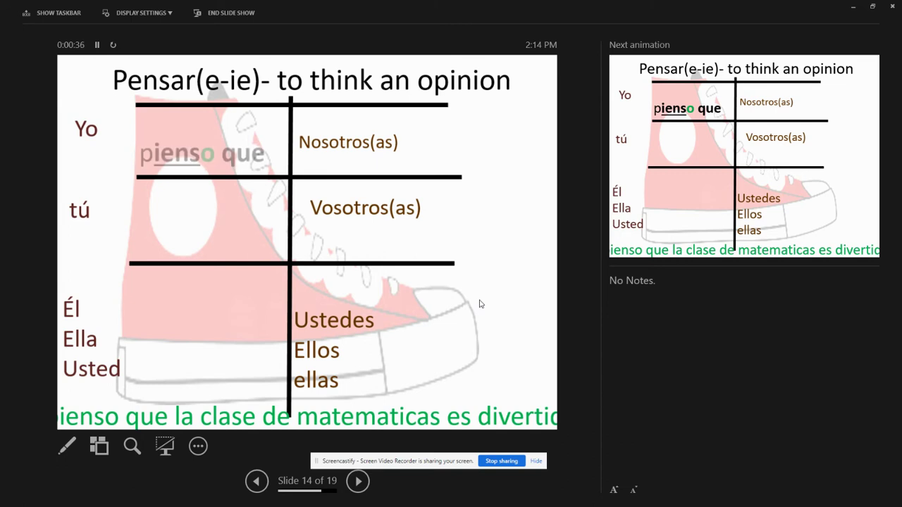
pyautogui.click(268, 209)
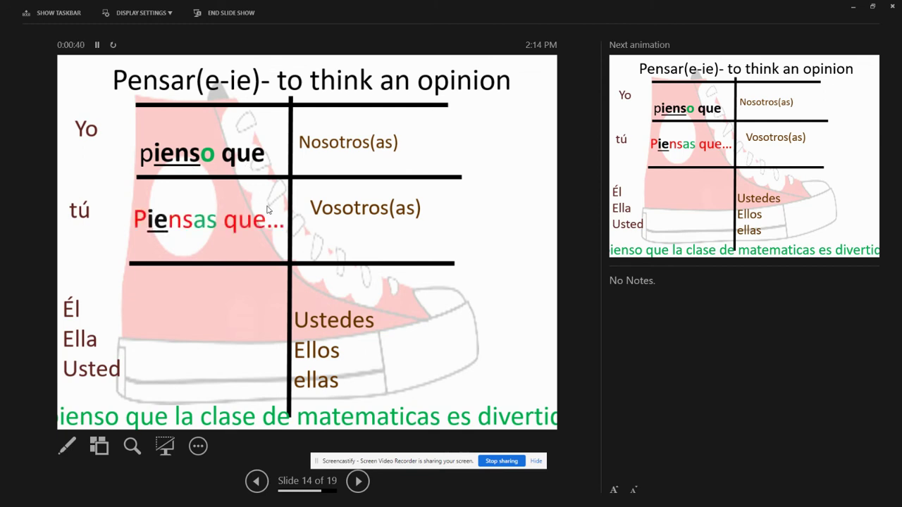
pyautogui.click(268, 209)
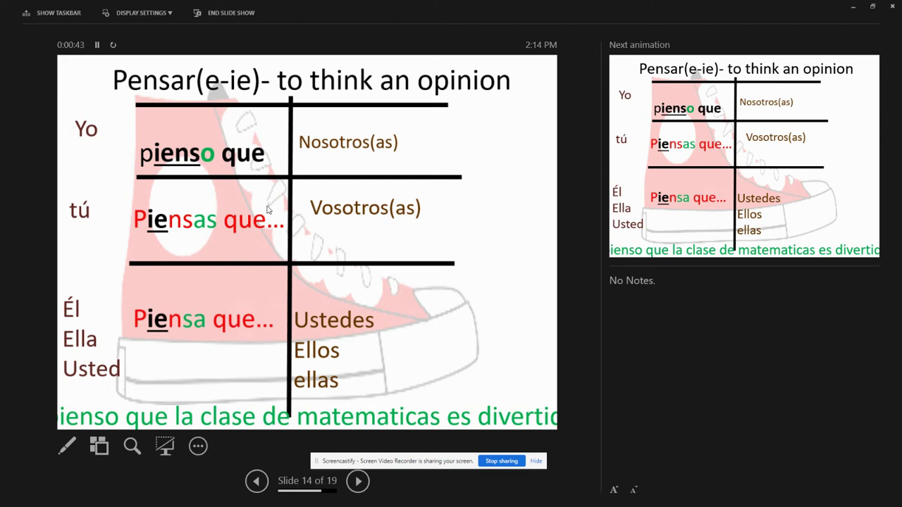
pyautogui.click(267, 209)
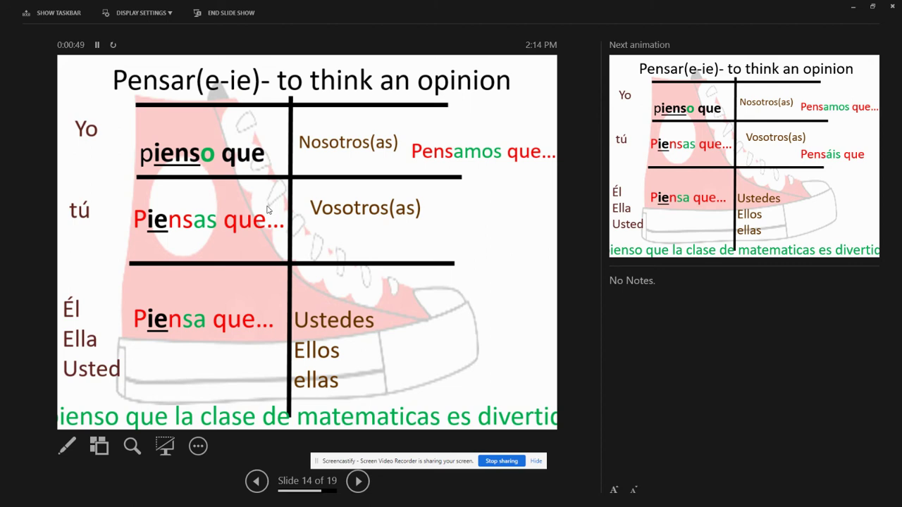
pyautogui.click(267, 209)
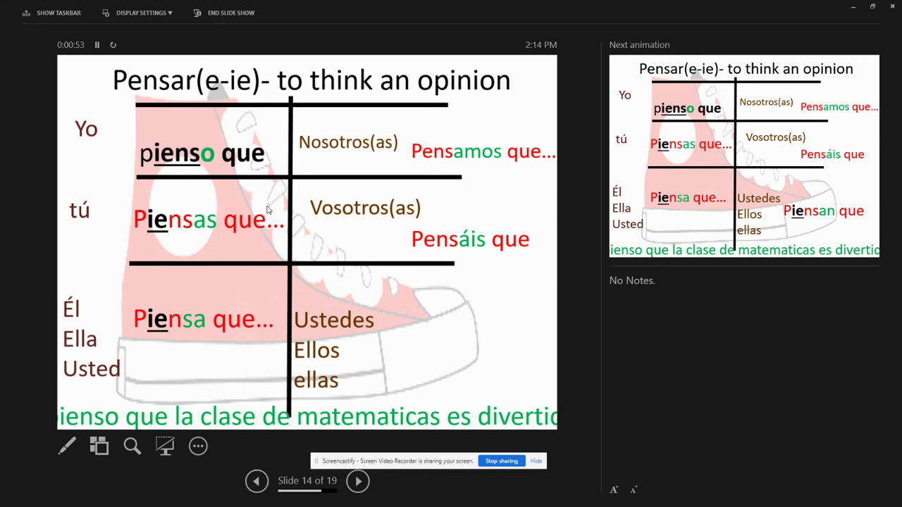
pyautogui.click(267, 209)
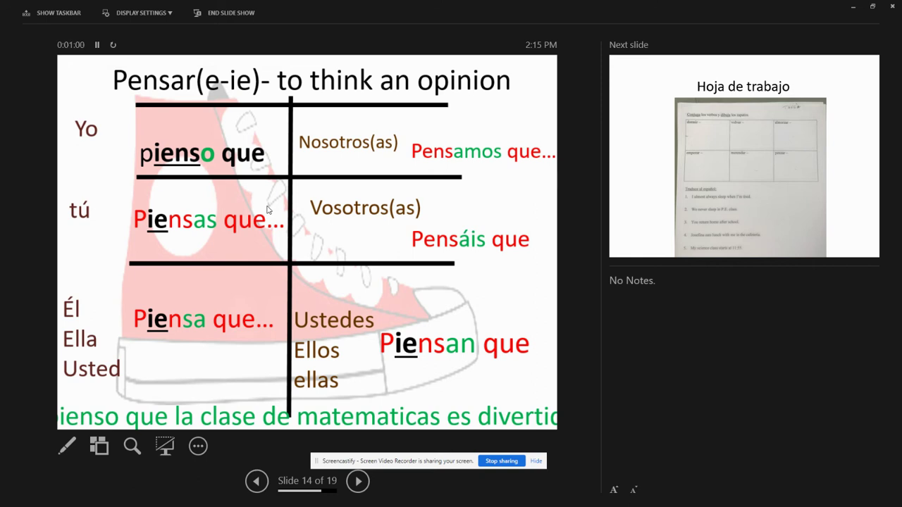
pyautogui.press('Escape')
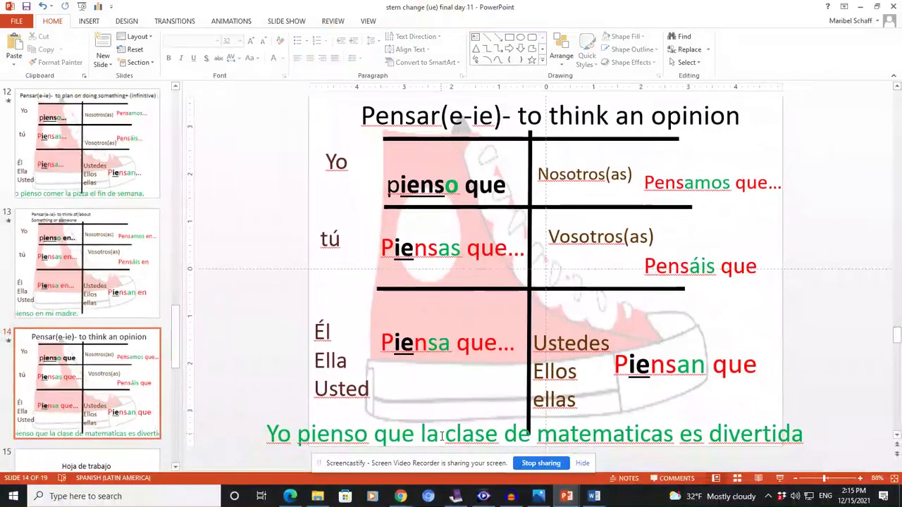
# Nudge slide 14's green example sentence slightly left and down, then preview the open Word documents
pyautogui.click(413, 416)
pyautogui.moveTo(413, 417); pyautogui.dragTo(383, 421)
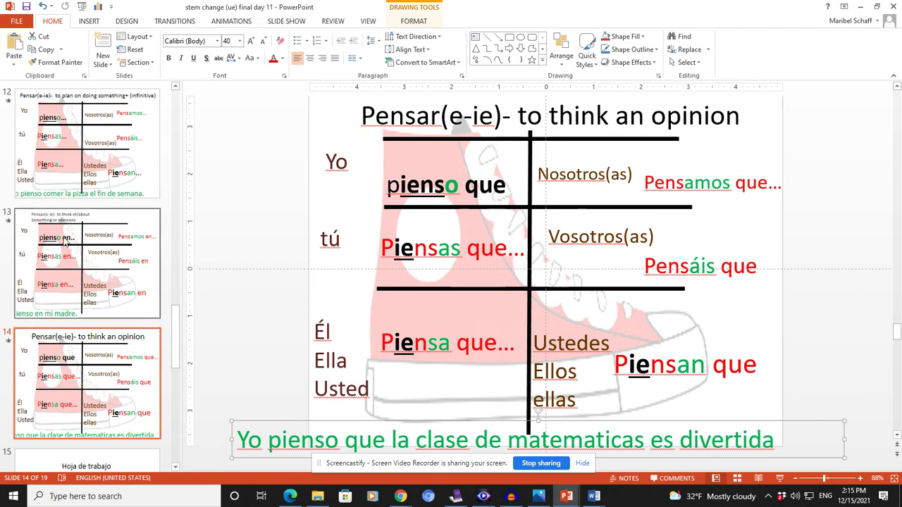
pyautogui.scroll(5, 107, 337)
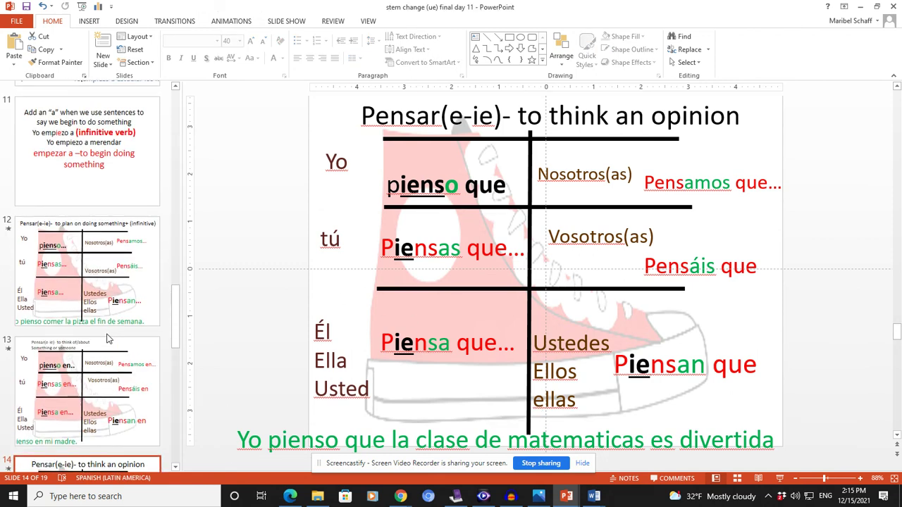
pyautogui.scroll(2, 108, 337)
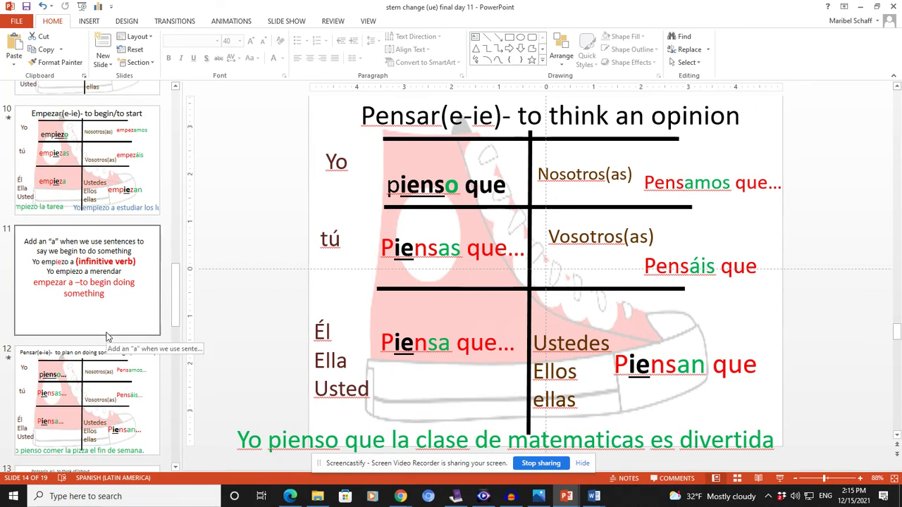
pyautogui.scroll(-5, 108, 337)
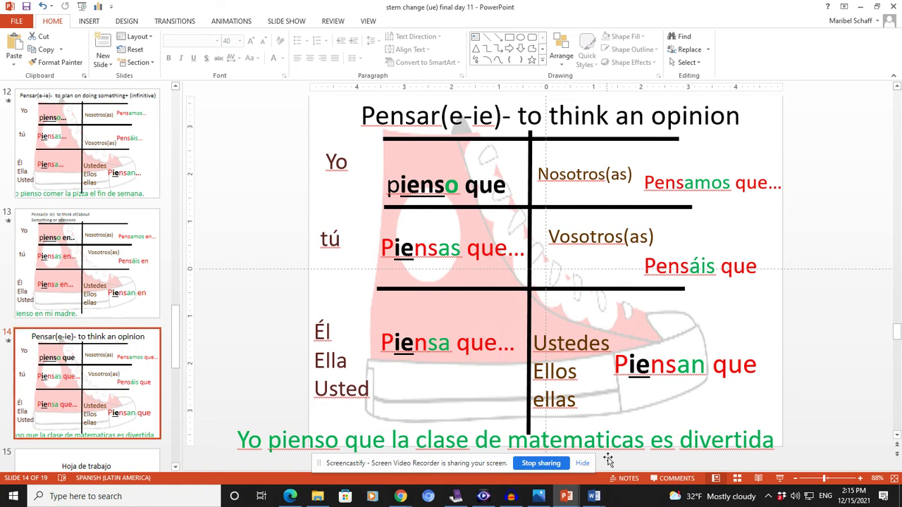
pyautogui.moveTo(596, 496)
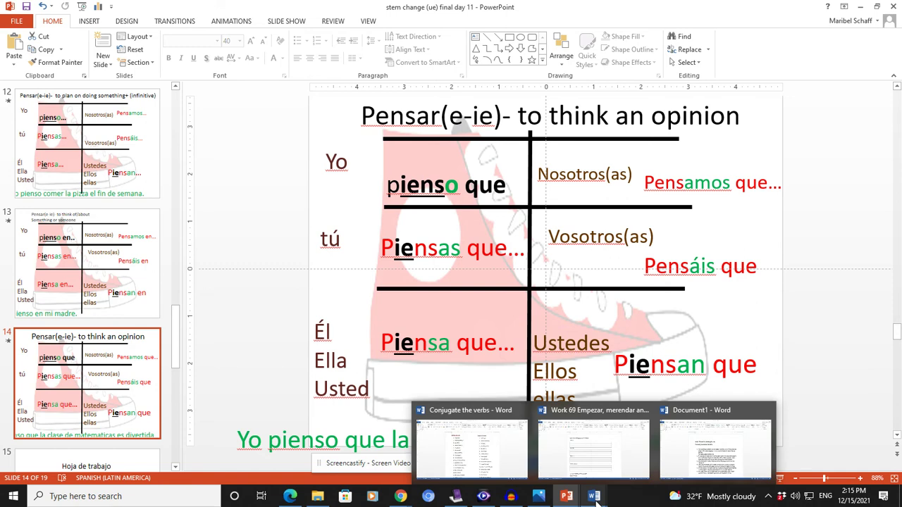
# Switch to the Work 69 Empezar, merendar and pensar worksheet in Word and scroll down
pyautogui.click(597, 461)
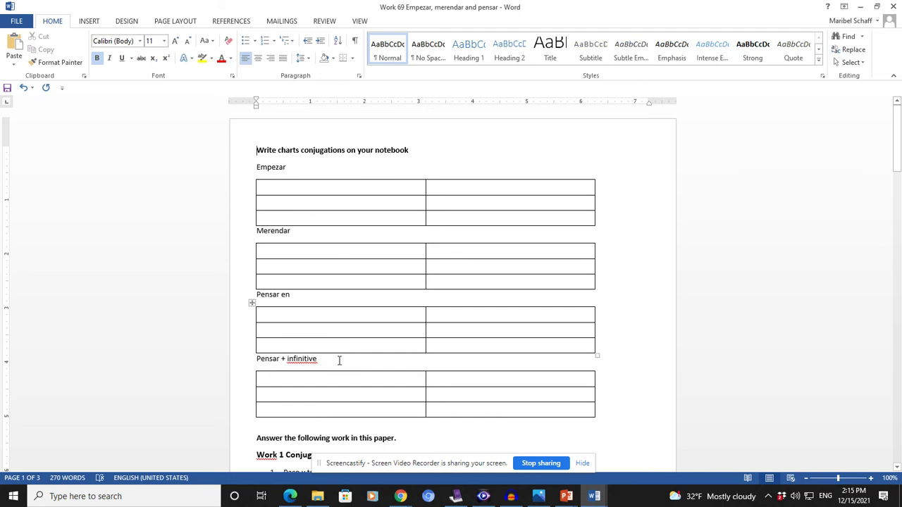
pyautogui.scroll(-6, 338, 360)
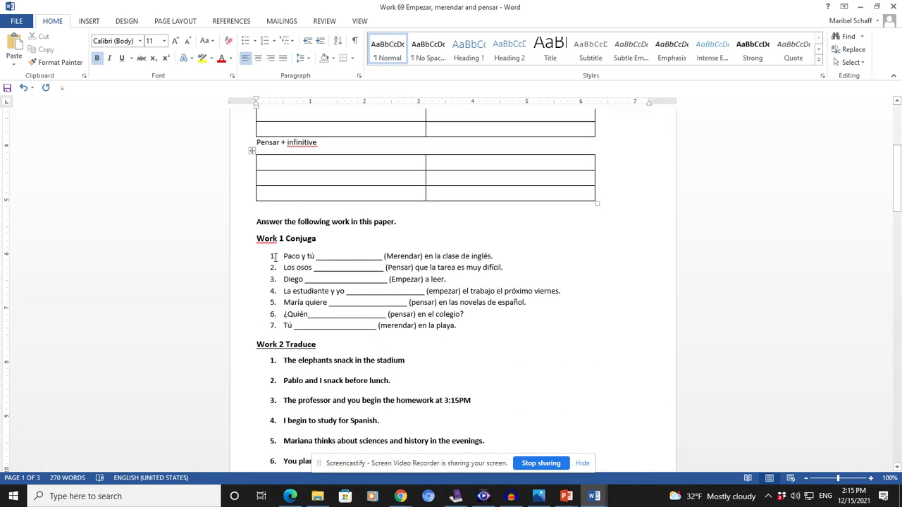
pyautogui.scroll(-3, 334, 352)
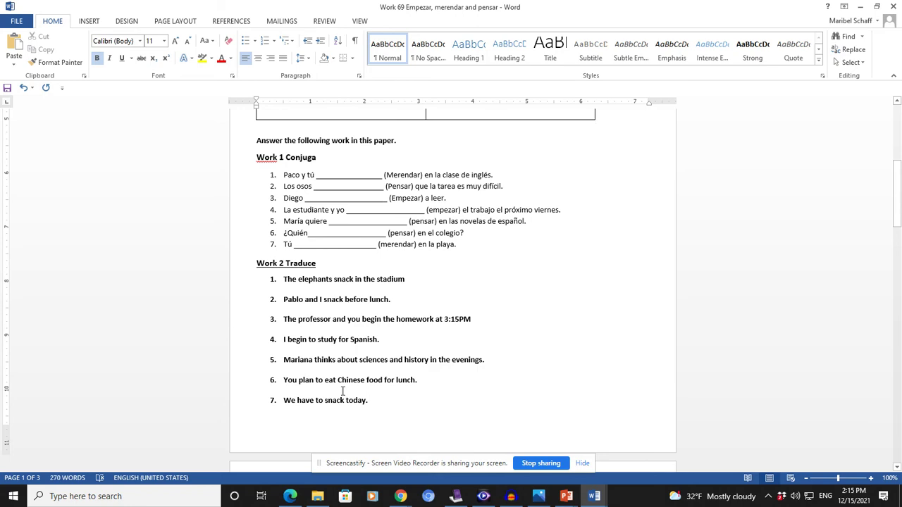
pyautogui.scroll(-1, 370, 396)
pyautogui.scroll(-9, 370, 390)
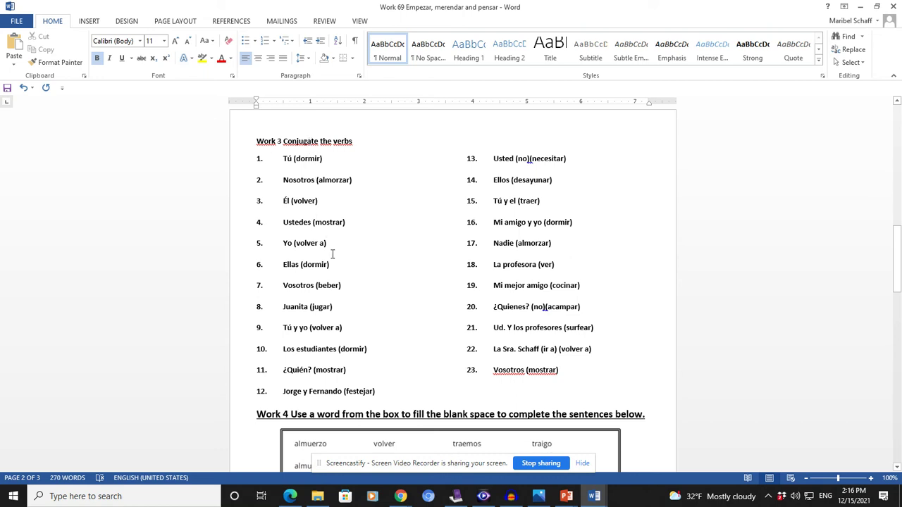
# Point out the Vosotros (beber) and Yo (volver a) items, then browse the remaining exercises
pyautogui.moveTo(342, 285); pyautogui.dragTo(281, 287)
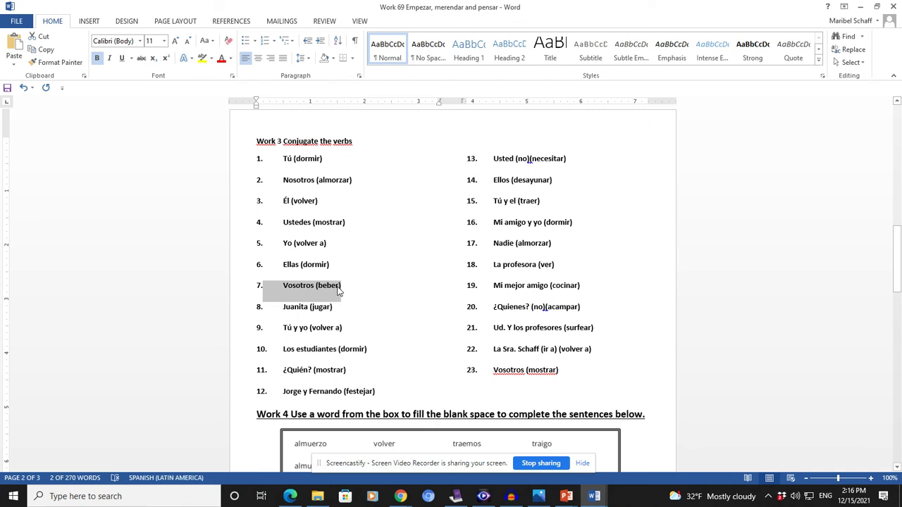
pyautogui.click(355, 308)
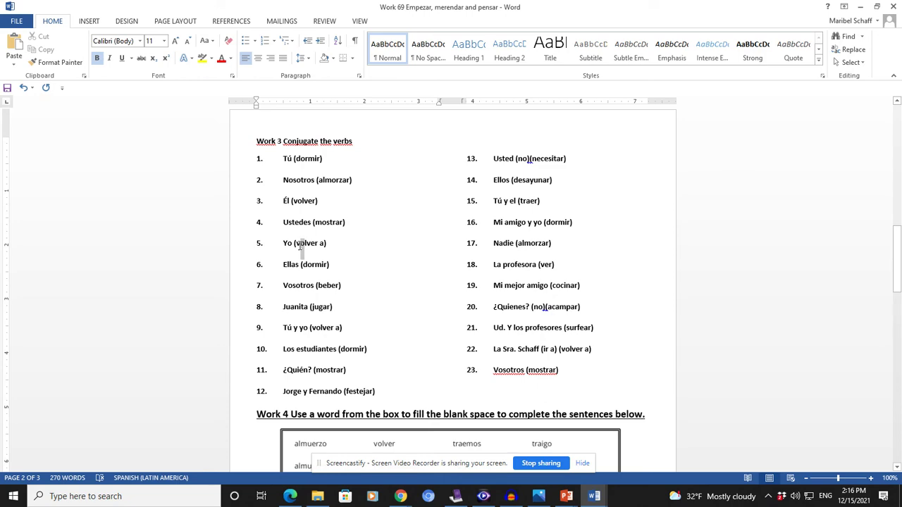
pyautogui.moveTo(299, 245); pyautogui.dragTo(302, 245)
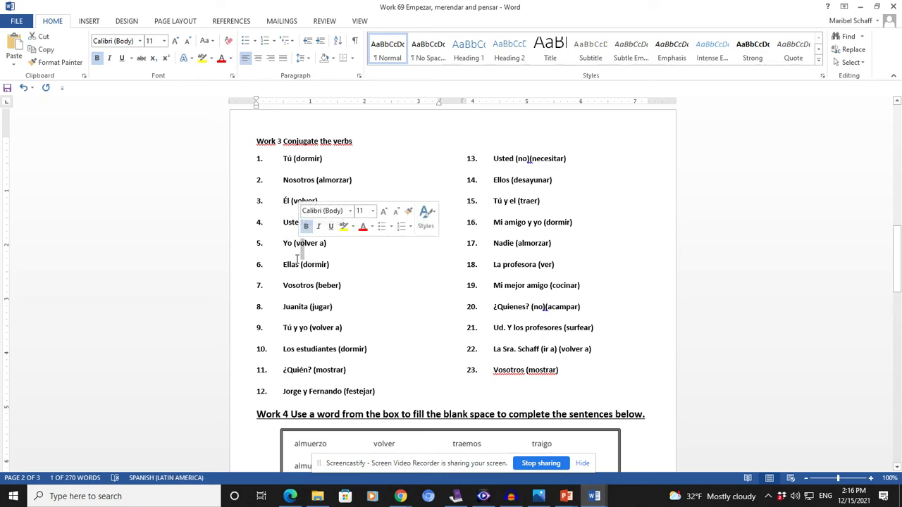
pyautogui.click(413, 285)
pyautogui.scroll(-7, 413, 285)
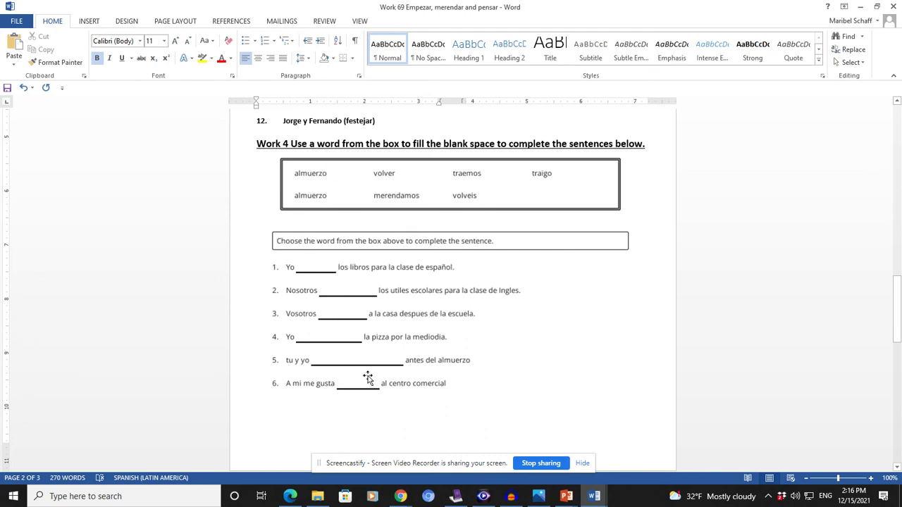
pyautogui.scroll(-10, 368, 378)
pyautogui.scroll(-3, 394, 378)
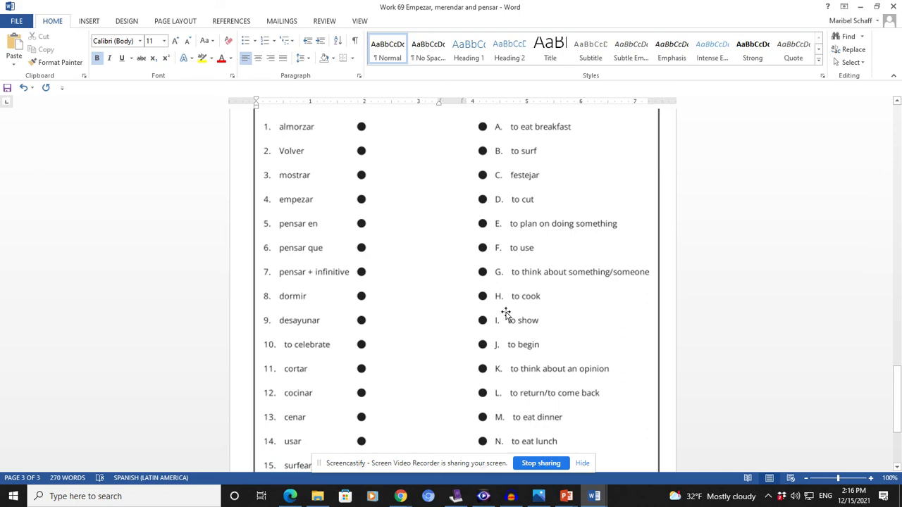
pyautogui.scroll(-5, 503, 312)
pyautogui.scroll(19, 500, 301)
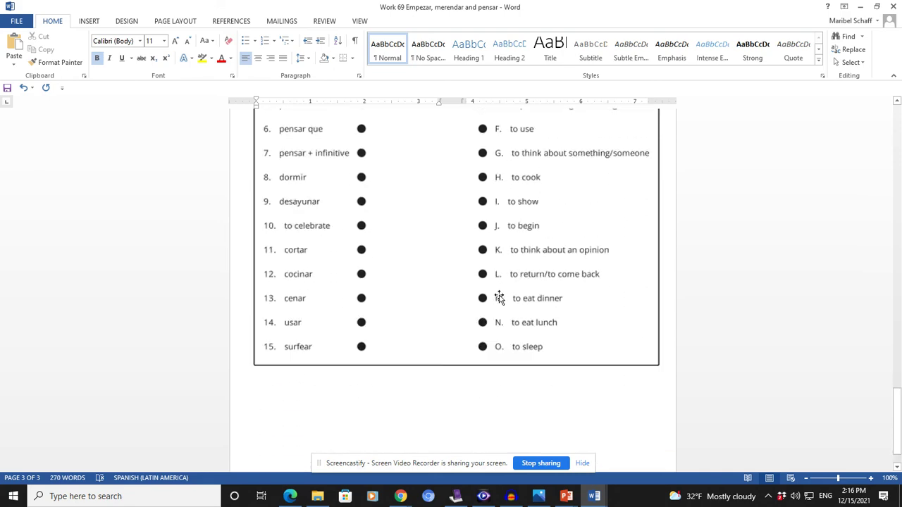
pyautogui.scroll(20, 496, 294)
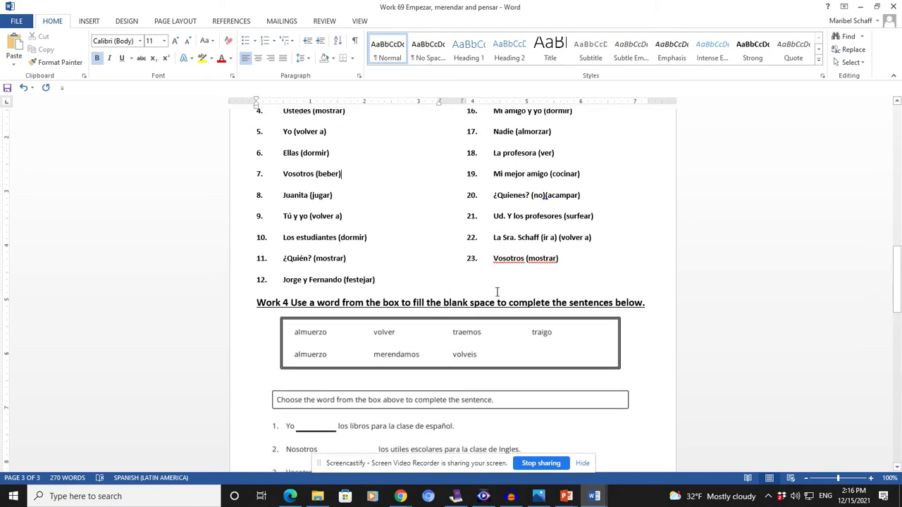
pyautogui.scroll(5, 497, 291)
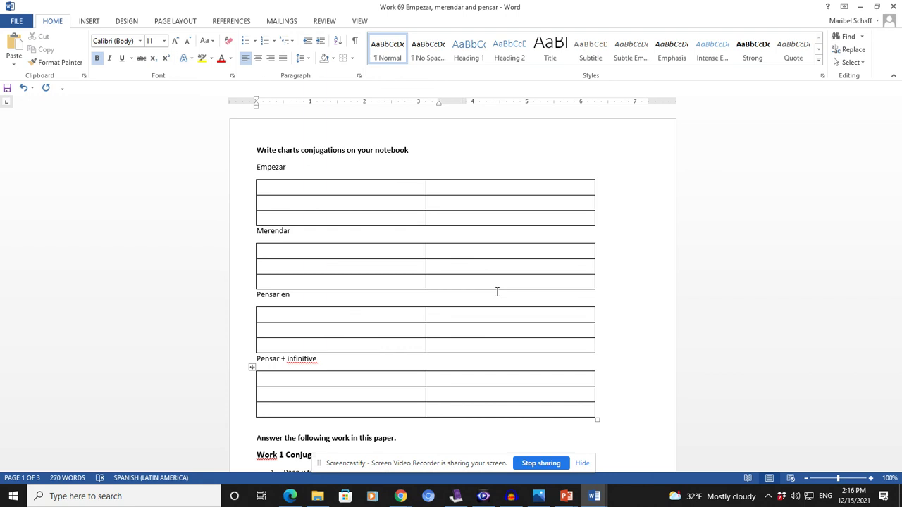
pyautogui.scroll(-4, 497, 292)
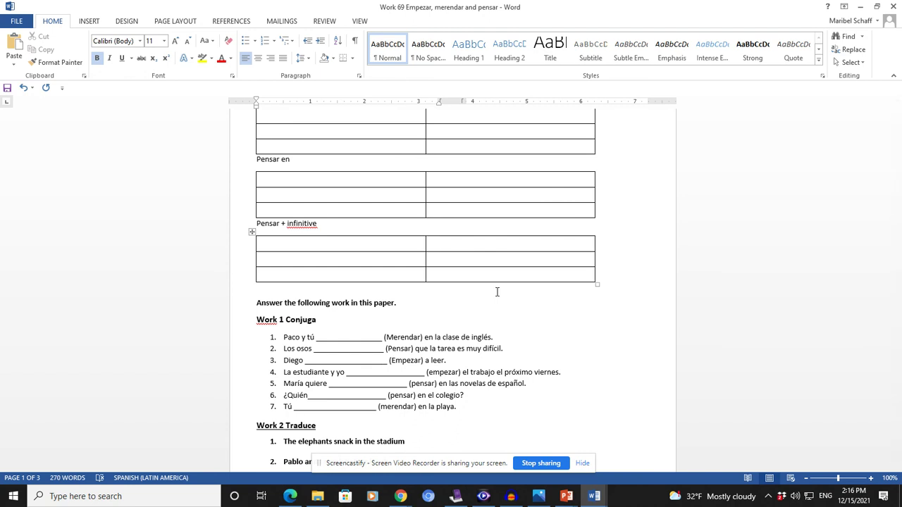
pyautogui.scroll(-5, 497, 291)
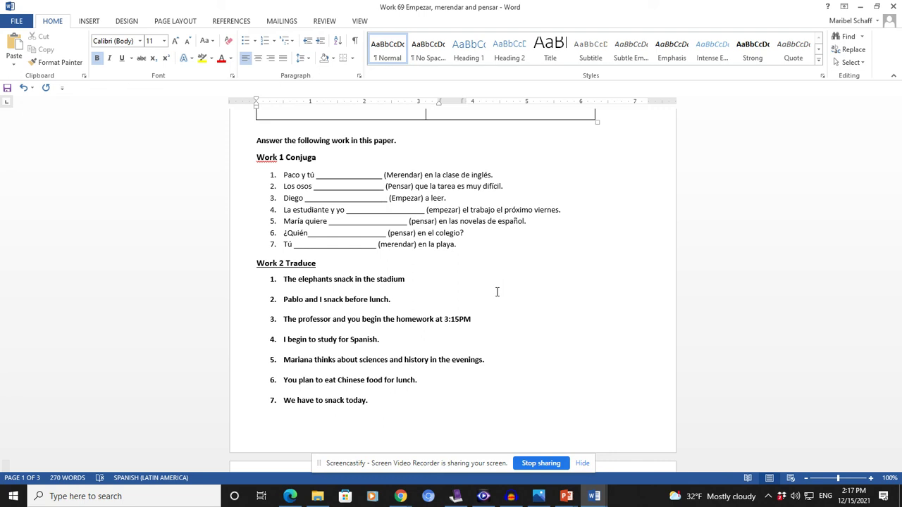
pyautogui.scroll(8, 496, 292)
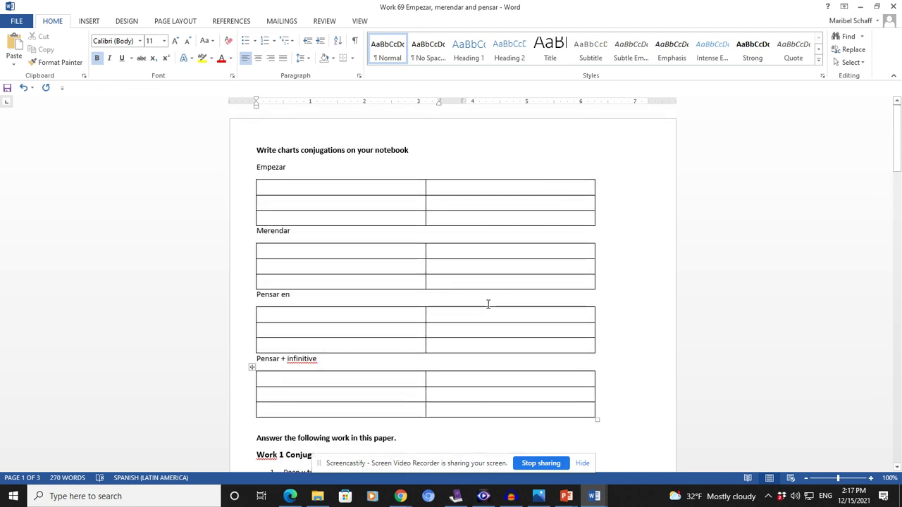
pyautogui.scroll(-13, 487, 304)
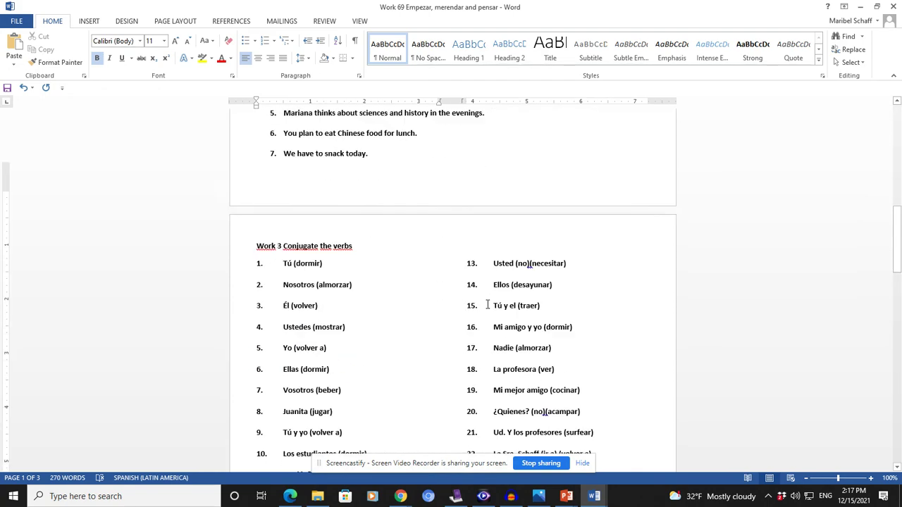
pyautogui.scroll(-11, 488, 305)
pyautogui.scroll(5, 487, 305)
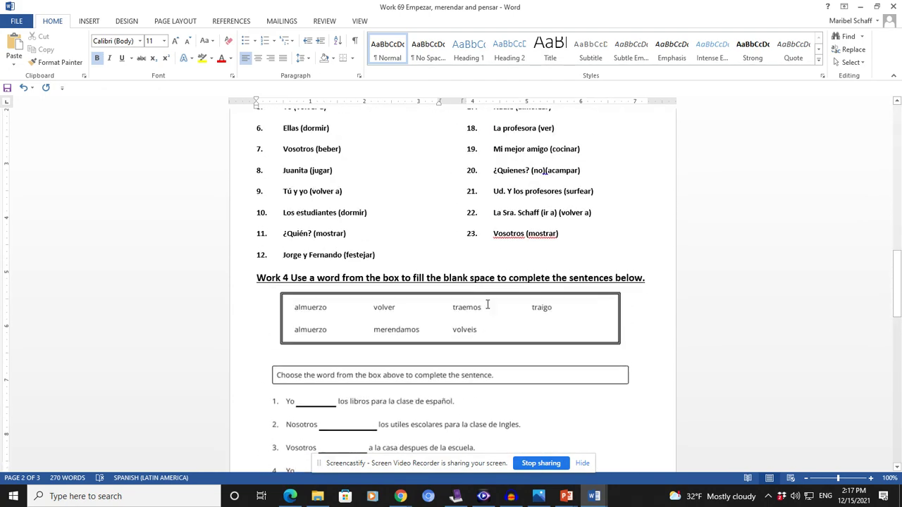
pyautogui.scroll(20, 486, 305)
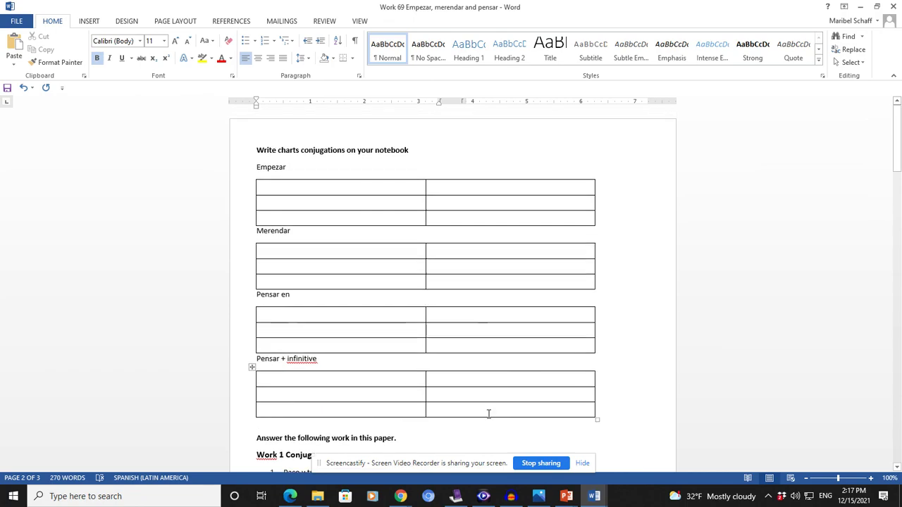